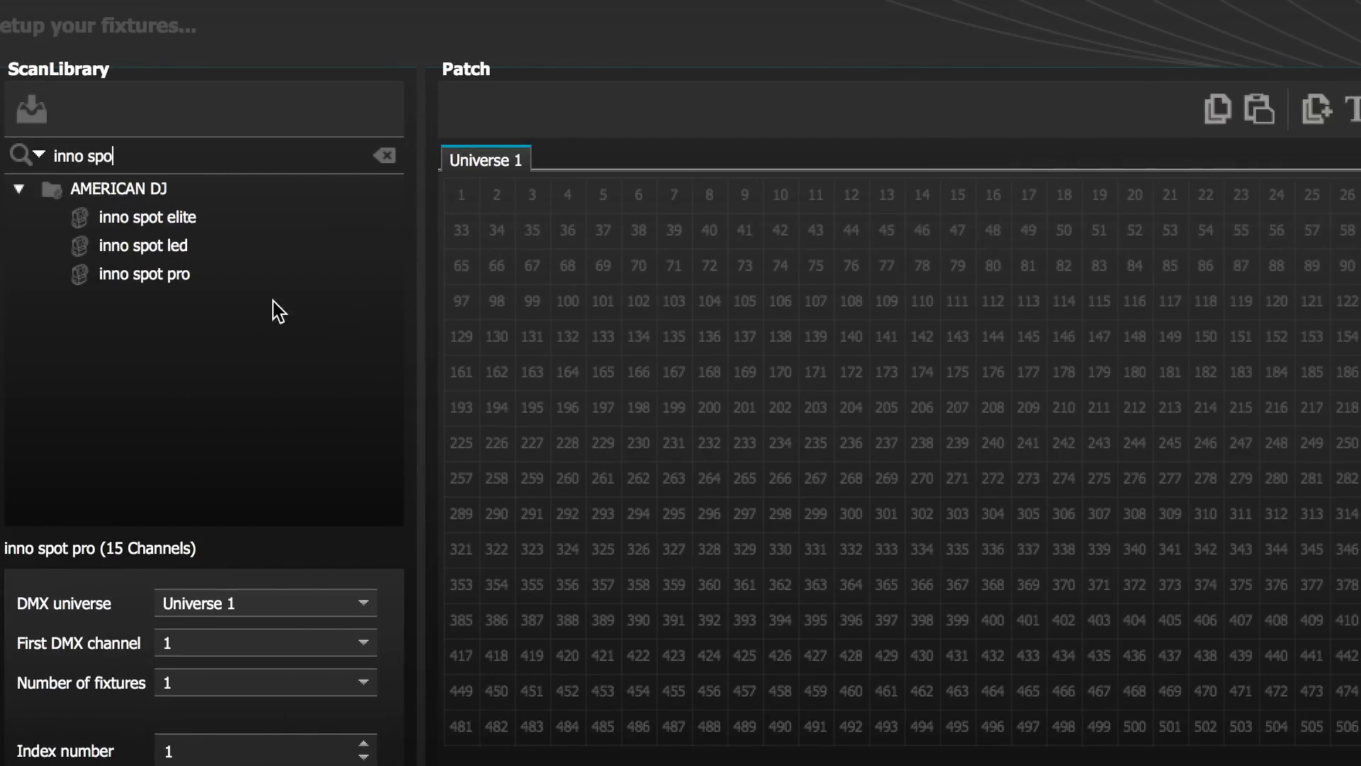
- Patch two inno spot pro fixtures side by side in Universe 1 and open the 3D visualizer from the scene editor
{"action": "left_click_drag", "start_coordinate": [234, 282], "coordinate": [458, 205]}
{"action": "left_click_drag", "start_coordinate": [310, 276], "coordinate": [998, 200]}
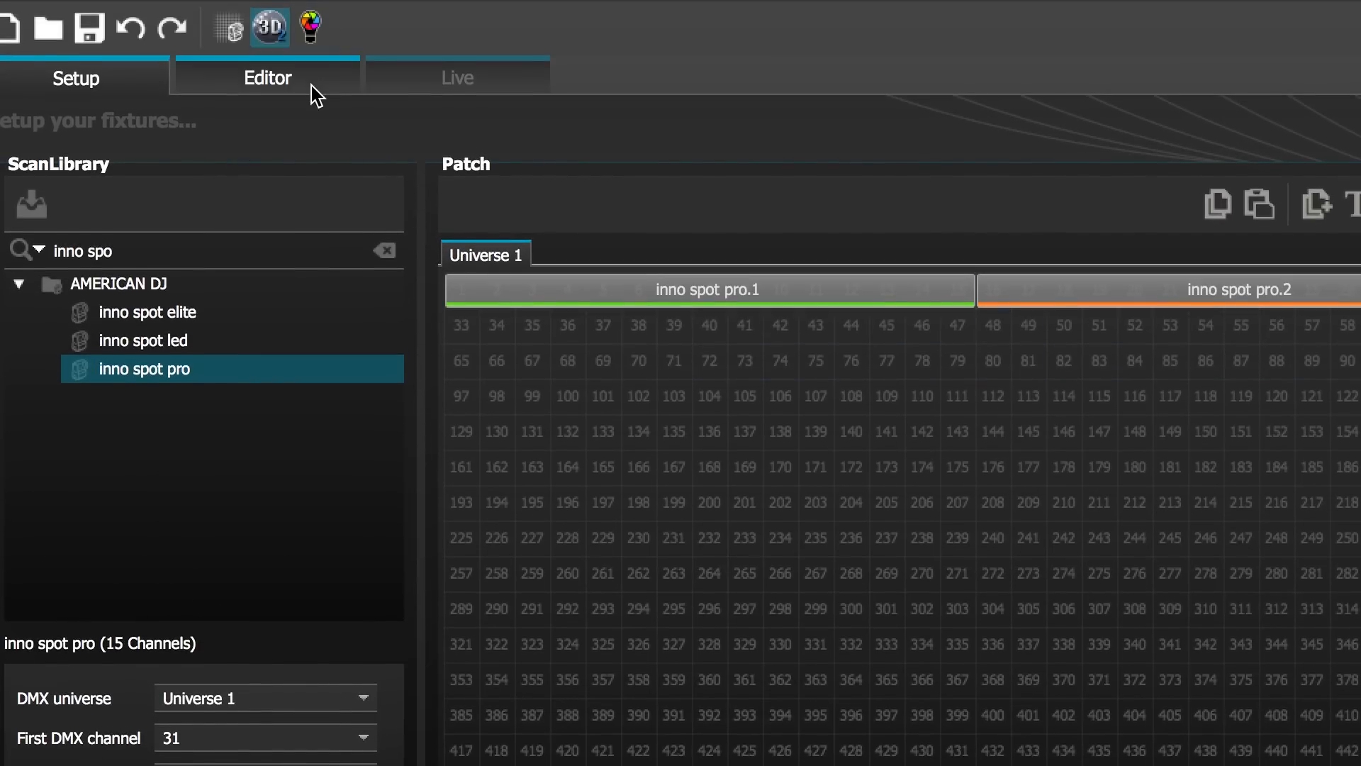
{"action": "left_click", "coordinate": [312, 82]}
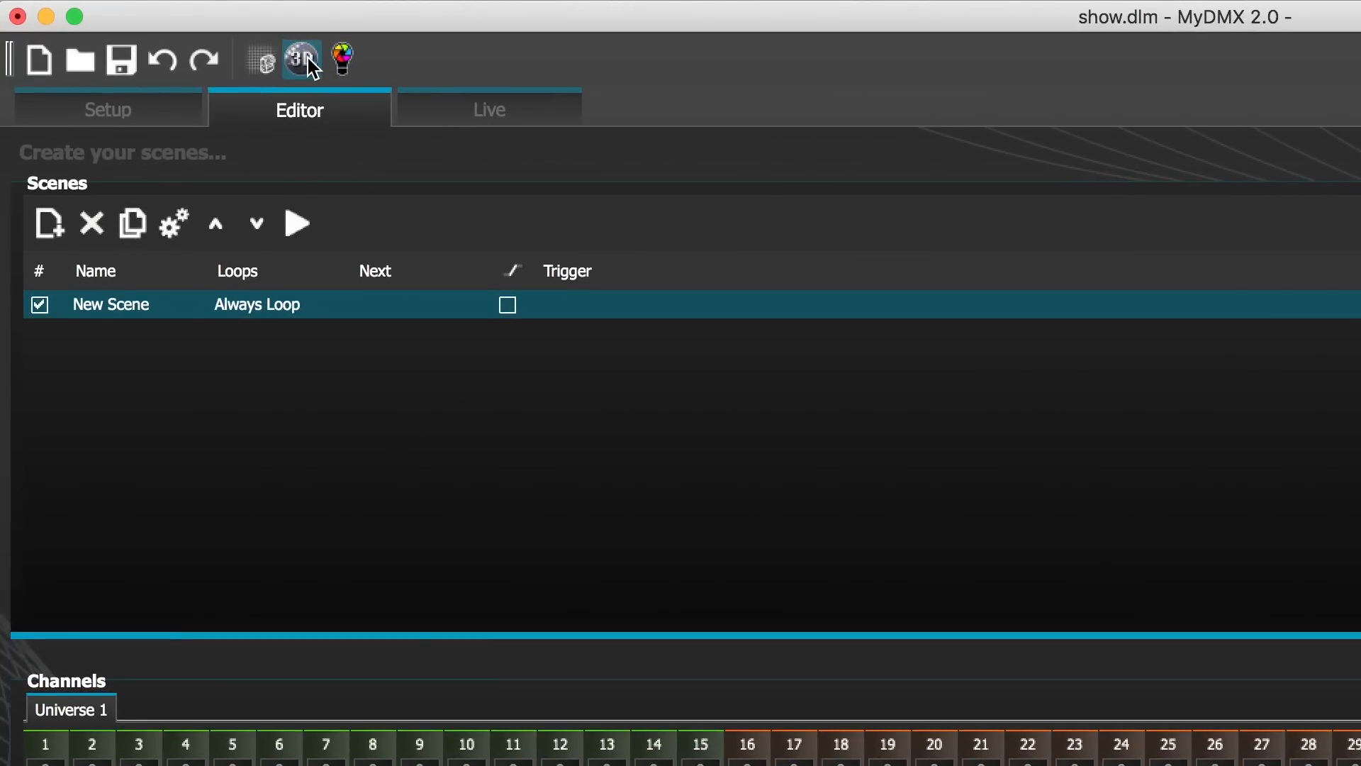
{"action": "left_click", "coordinate": [303, 60]}
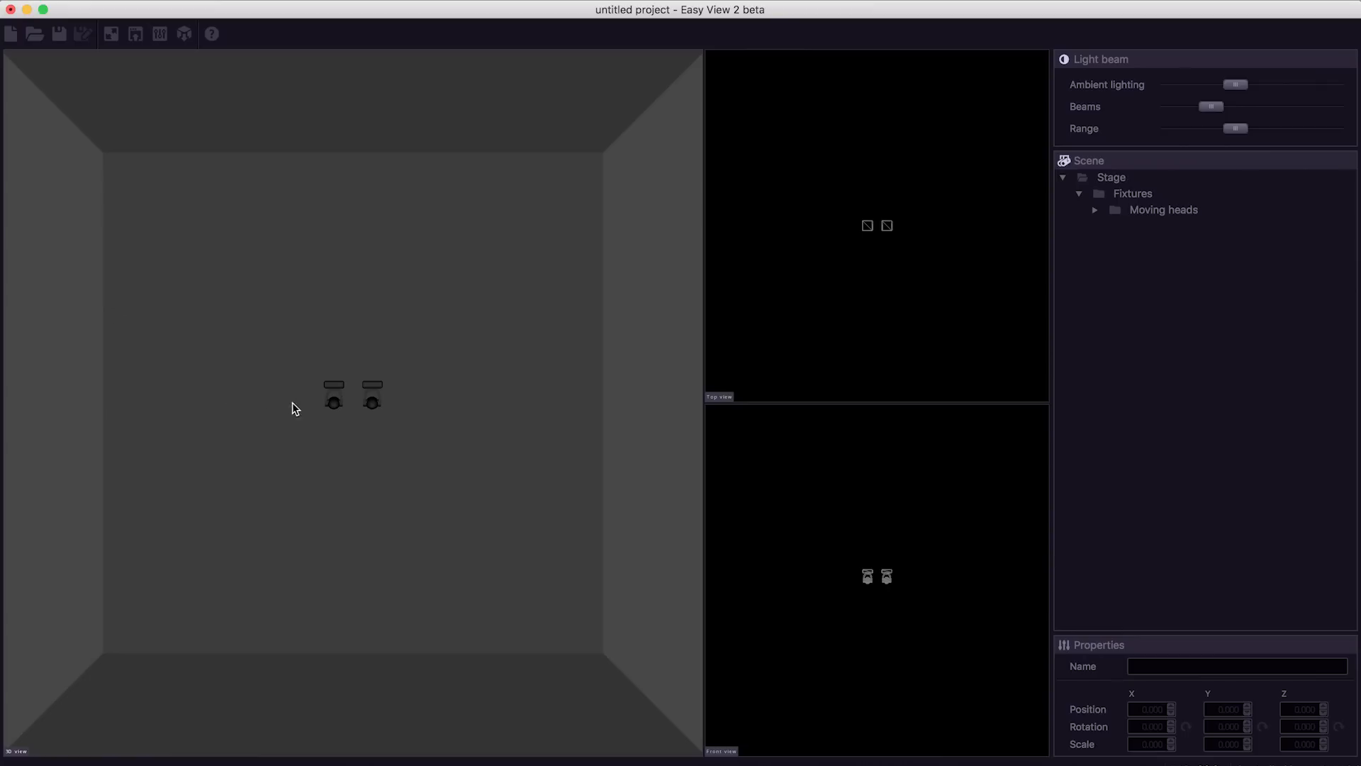
- Move the left moving head outward and upward, away from the other fixture, in the 3D view
{"action": "left_click_drag", "start_coordinate": [450, 334], "coordinate": [421, 380]}
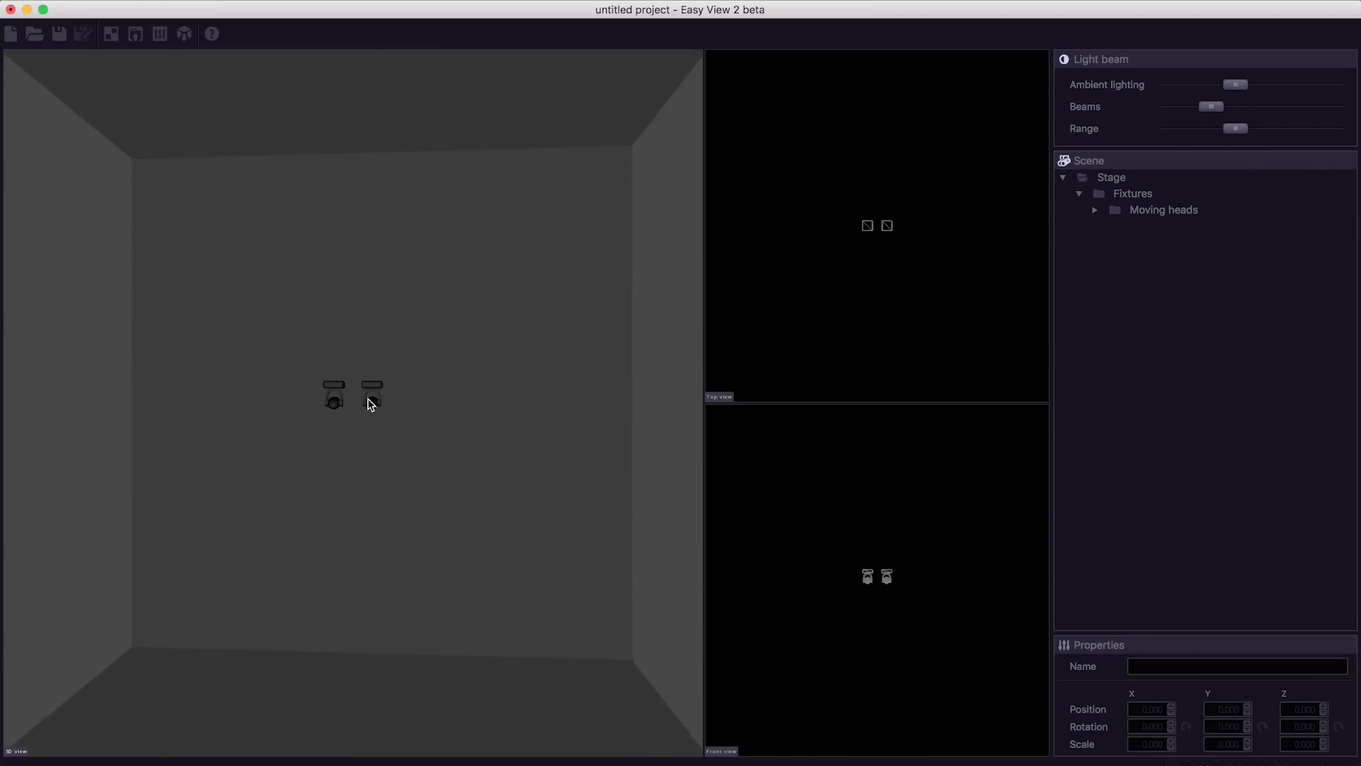
{"action": "scroll", "coordinate": [369, 404], "scroll_direction": "up", "scroll_amount": 5}
{"action": "scroll", "coordinate": [366, 405], "scroll_direction": "up", "scroll_amount": 2}
{"action": "scroll", "coordinate": [357, 403], "scroll_direction": "down", "scroll_amount": 4}
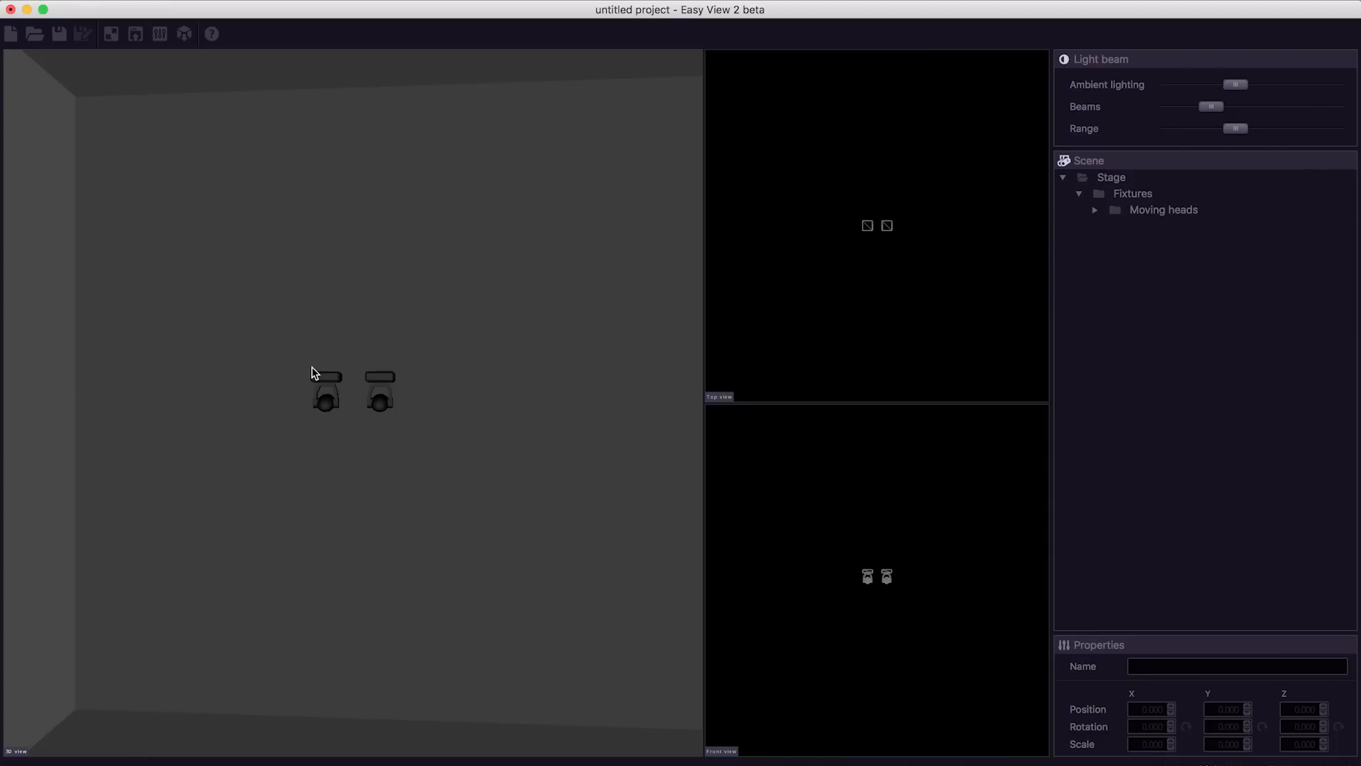
{"action": "left_click", "coordinate": [326, 408]}
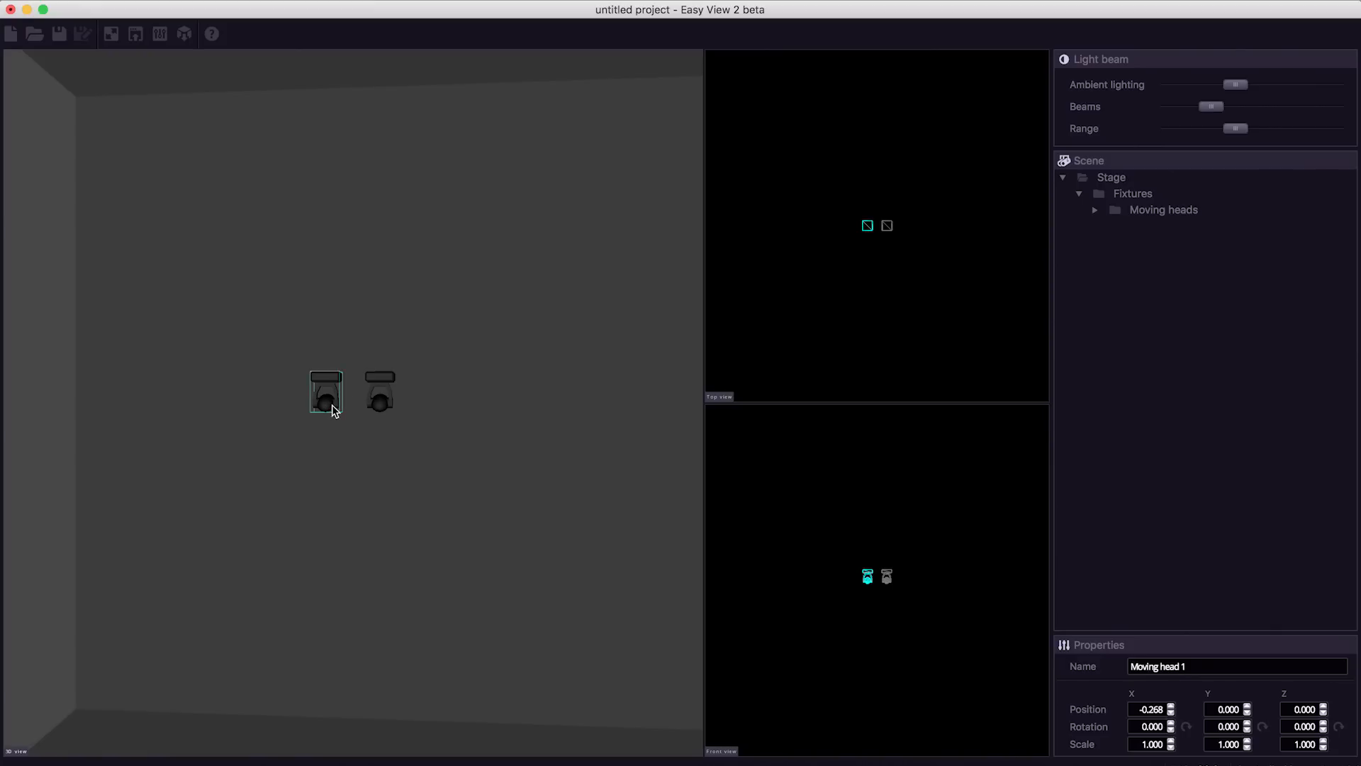
{"action": "left_click_drag", "start_coordinate": [328, 408], "coordinate": [277, 449]}
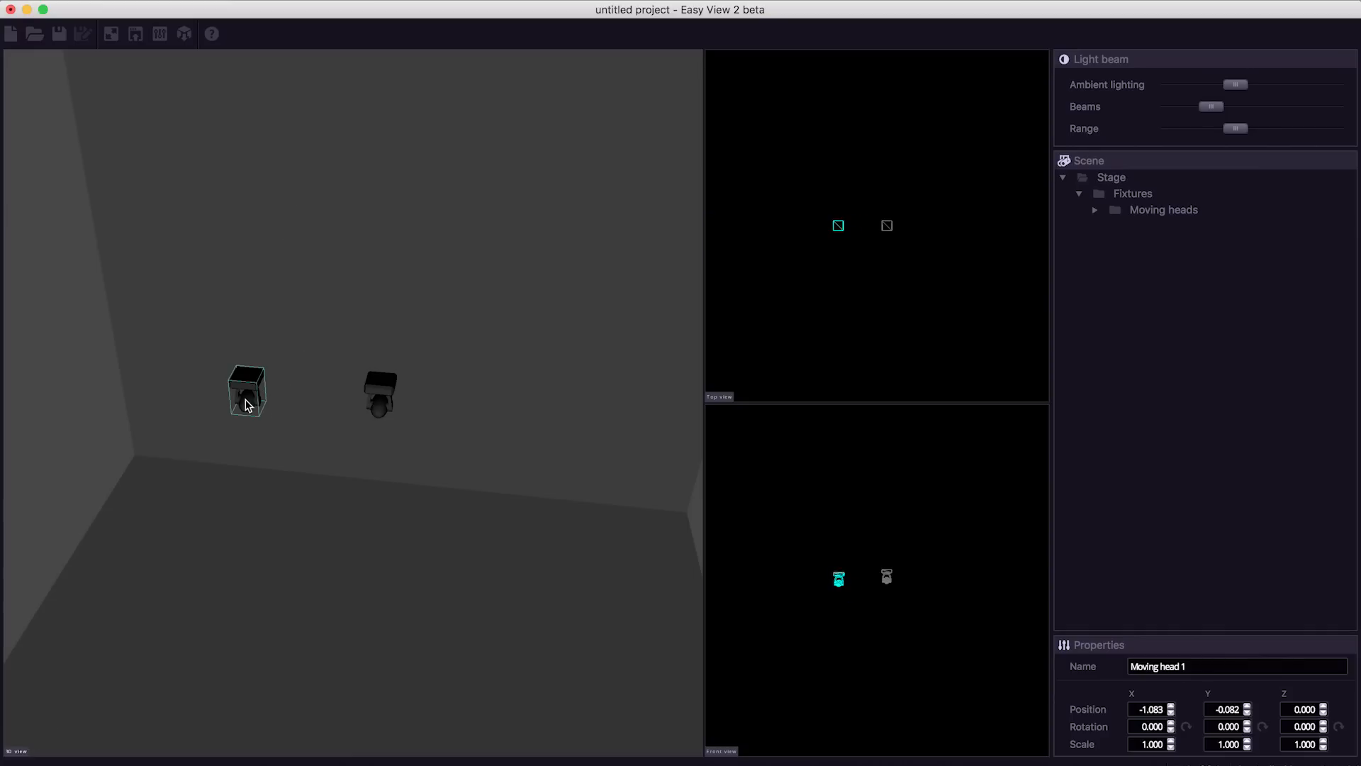
{"action": "left_click_drag", "start_coordinate": [246, 404], "coordinate": [195, 320]}
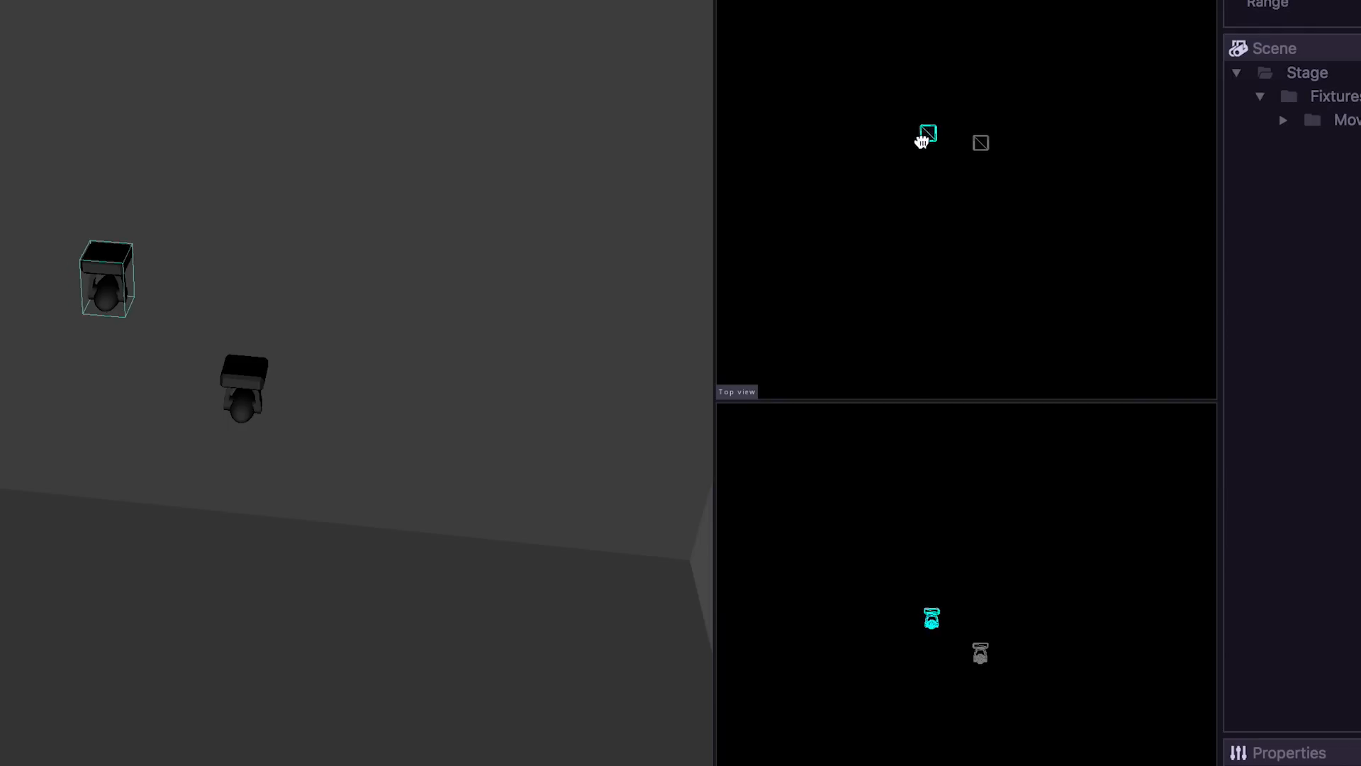
- Reposition the left moving head using the top and front views, to about X -1.223, Y -0.057, Z -0.022
{"action": "left_click_drag", "start_coordinate": [847, 224], "coordinate": [807, 225]}
{"action": "mouse_move", "coordinate": [864, 141]}
{"action": "left_mouse_down"}
{"action": "mouse_move", "coordinate": [873, 99]}
{"action": "mouse_move", "coordinate": [911, 113]}
{"action": "mouse_move", "coordinate": [875, 141]}
{"action": "left_mouse_up"}
{"action": "left_click_drag", "start_coordinate": [879, 636], "coordinate": [898, 671]}
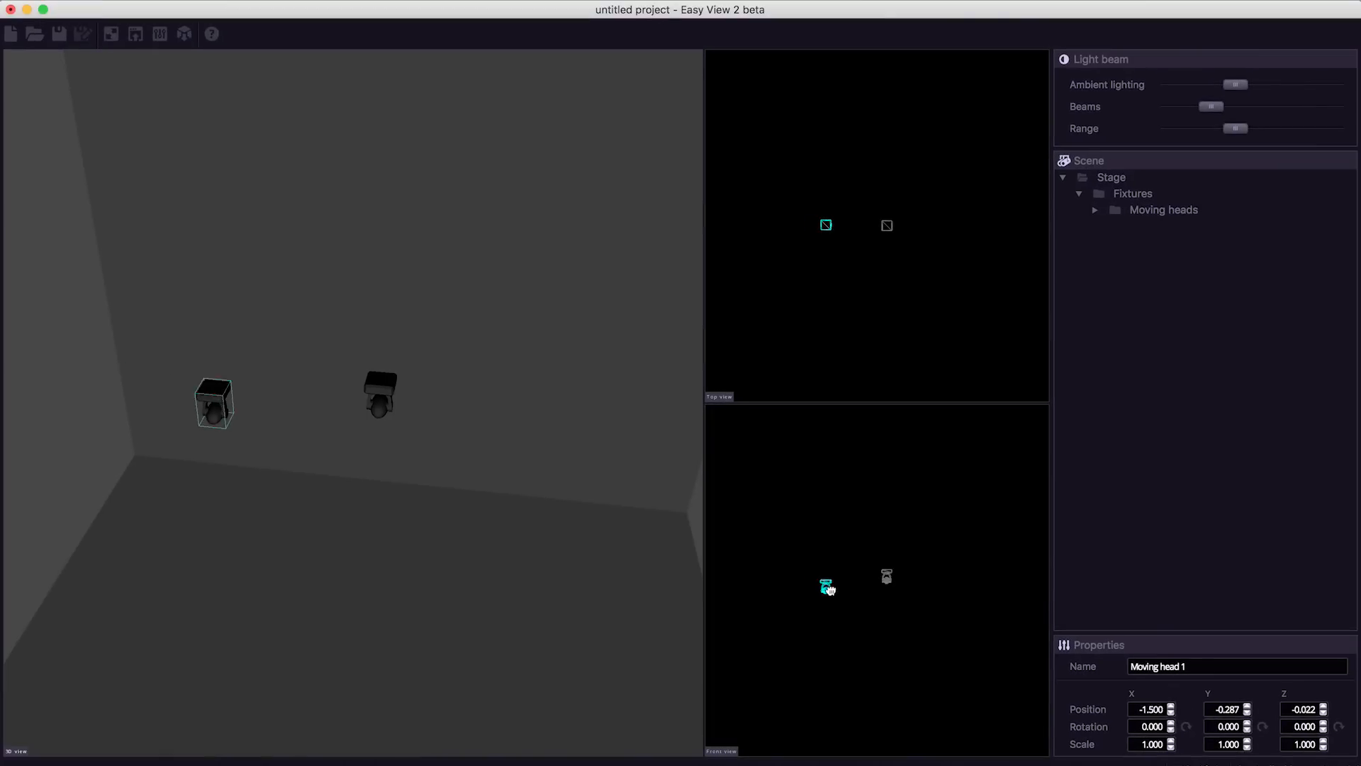
{"action": "left_click_drag", "start_coordinate": [829, 589], "coordinate": [913, 580]}
- Move the right moving head further outward in the front view, roughly level with the left one, and deselect it
{"action": "left_click", "coordinate": [887, 577]}
{"action": "left_click", "coordinate": [900, 583]}
{"action": "left_click_drag", "start_coordinate": [410, 479], "coordinate": [439, 445]}
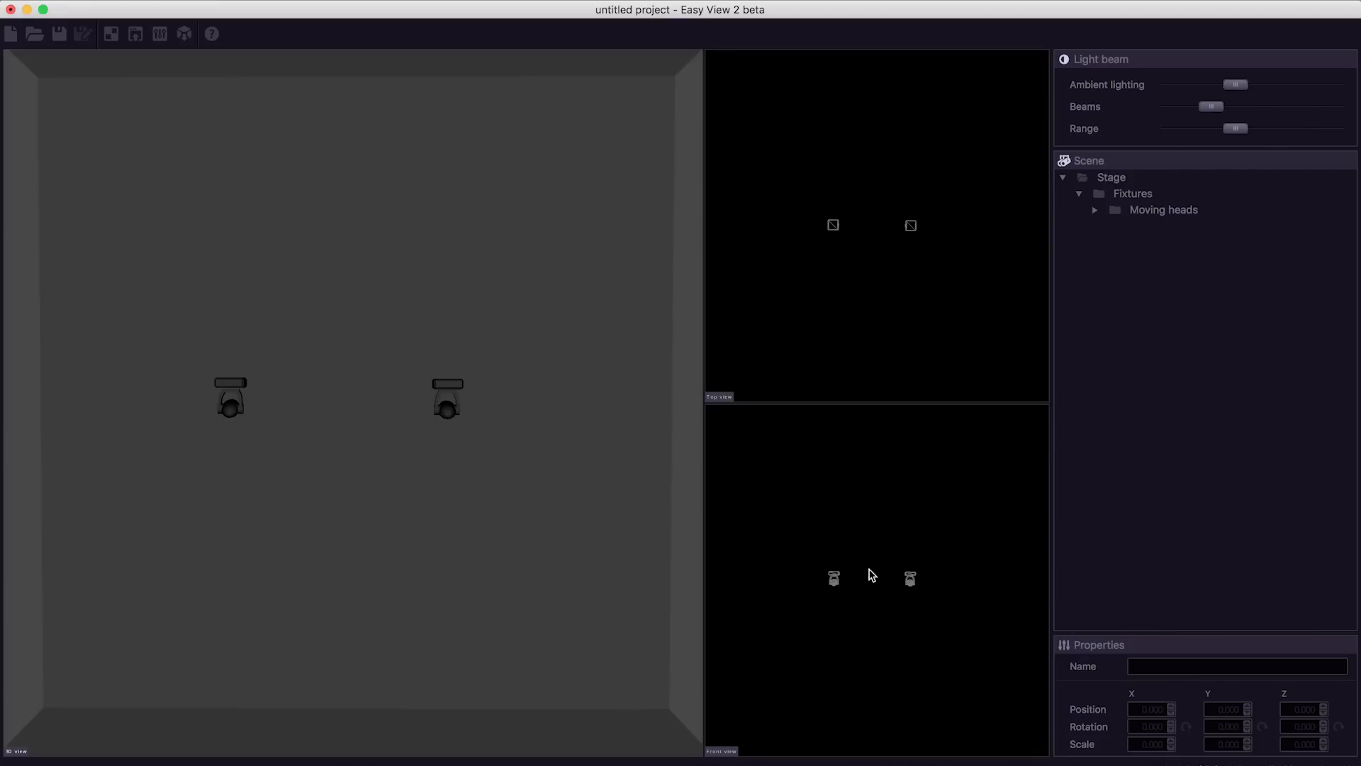
{"action": "left_click_drag", "start_coordinate": [910, 579], "coordinate": [910, 580]}
{"action": "left_click", "coordinate": [529, 375]}
- Rename the left moving head as Inno Spot Pro Left
{"action": "left_click", "coordinate": [238, 412]}
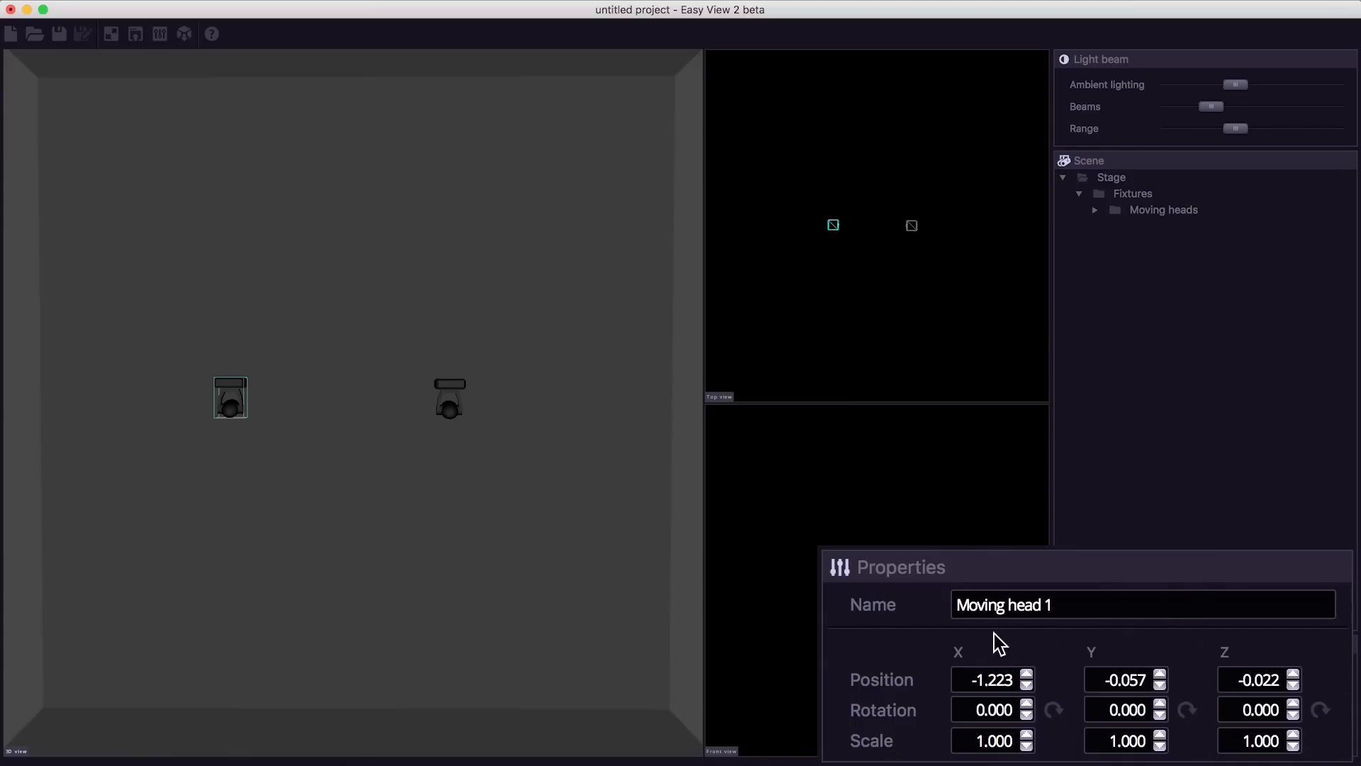
{"action": "left_click_drag", "start_coordinate": [1093, 609], "coordinate": [911, 603]}
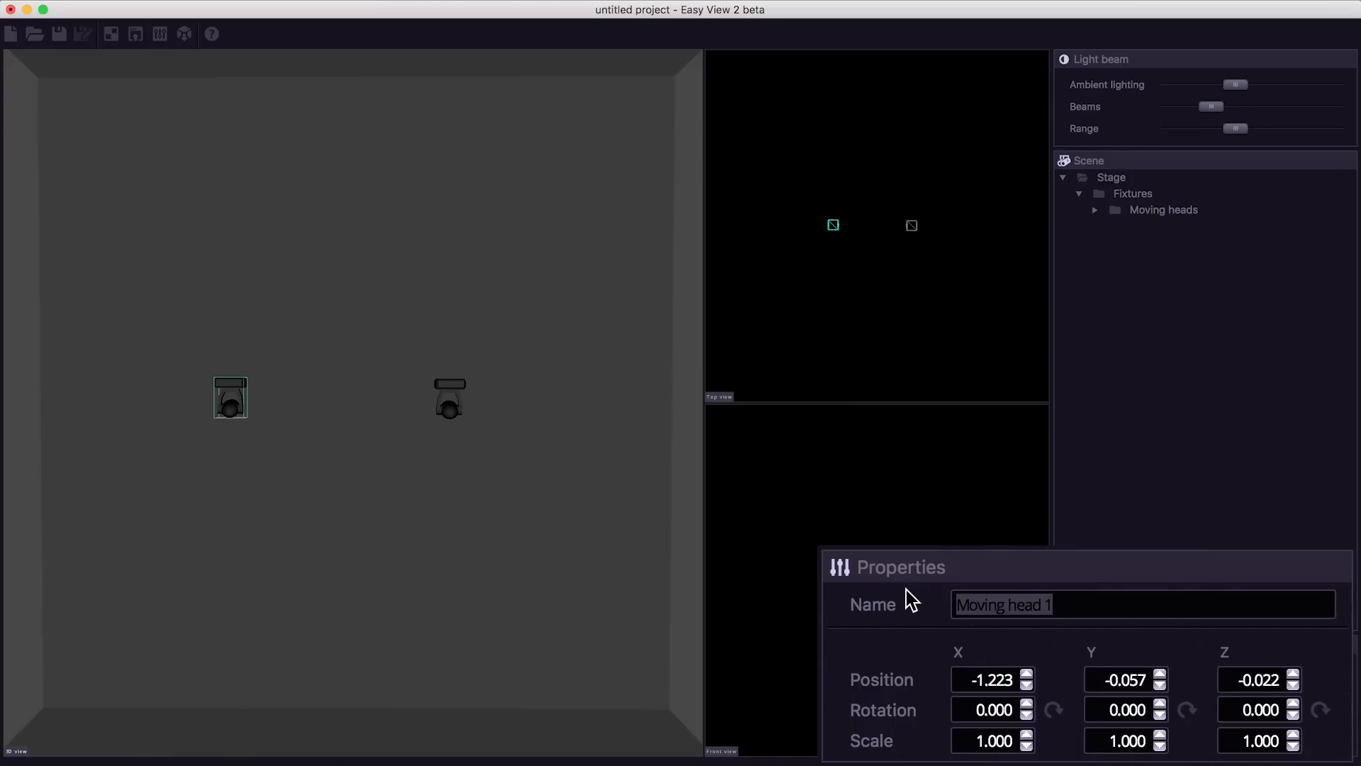
{"action": "type", "text": "Inno S"}
{"action": "key", "text": "BackSpace"}
{"action": "type", "text": "Sp"}
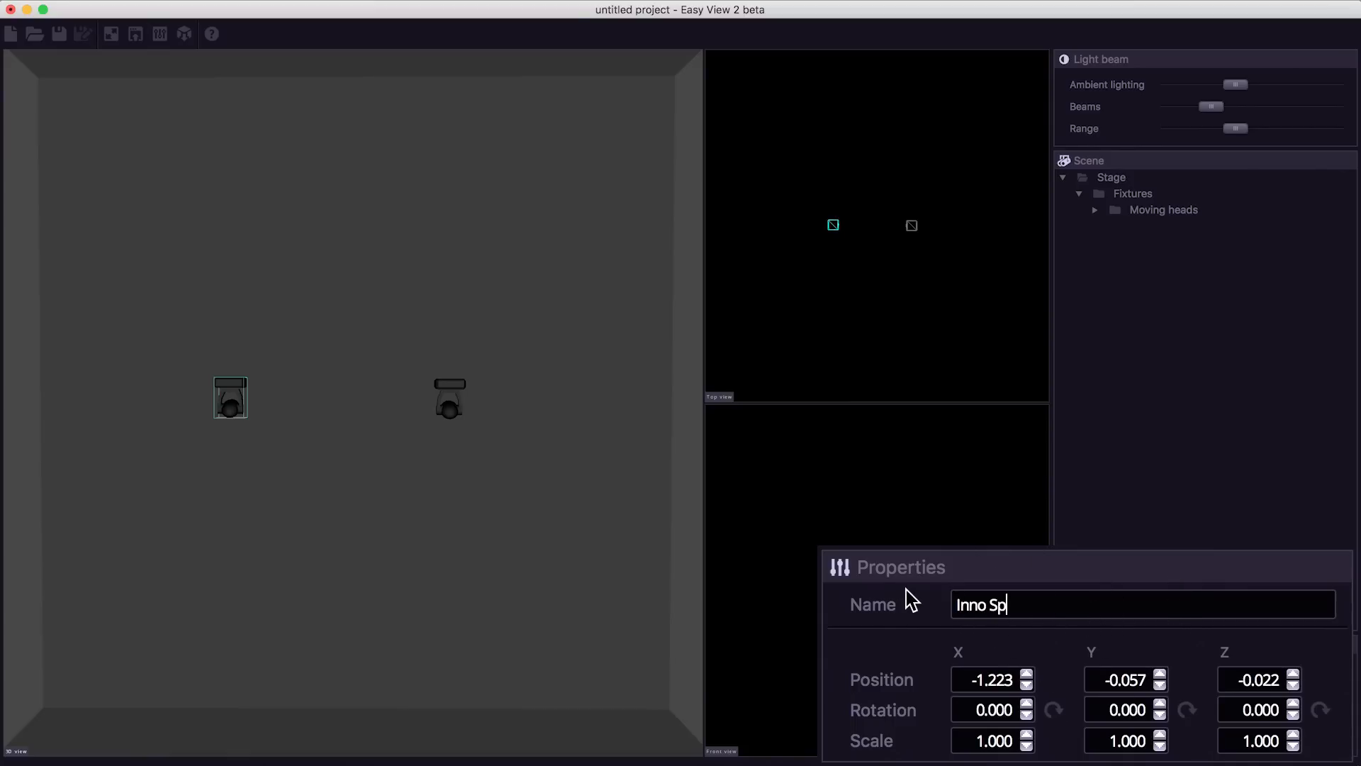
{"action": "type", "text": "ot Pro Left"}
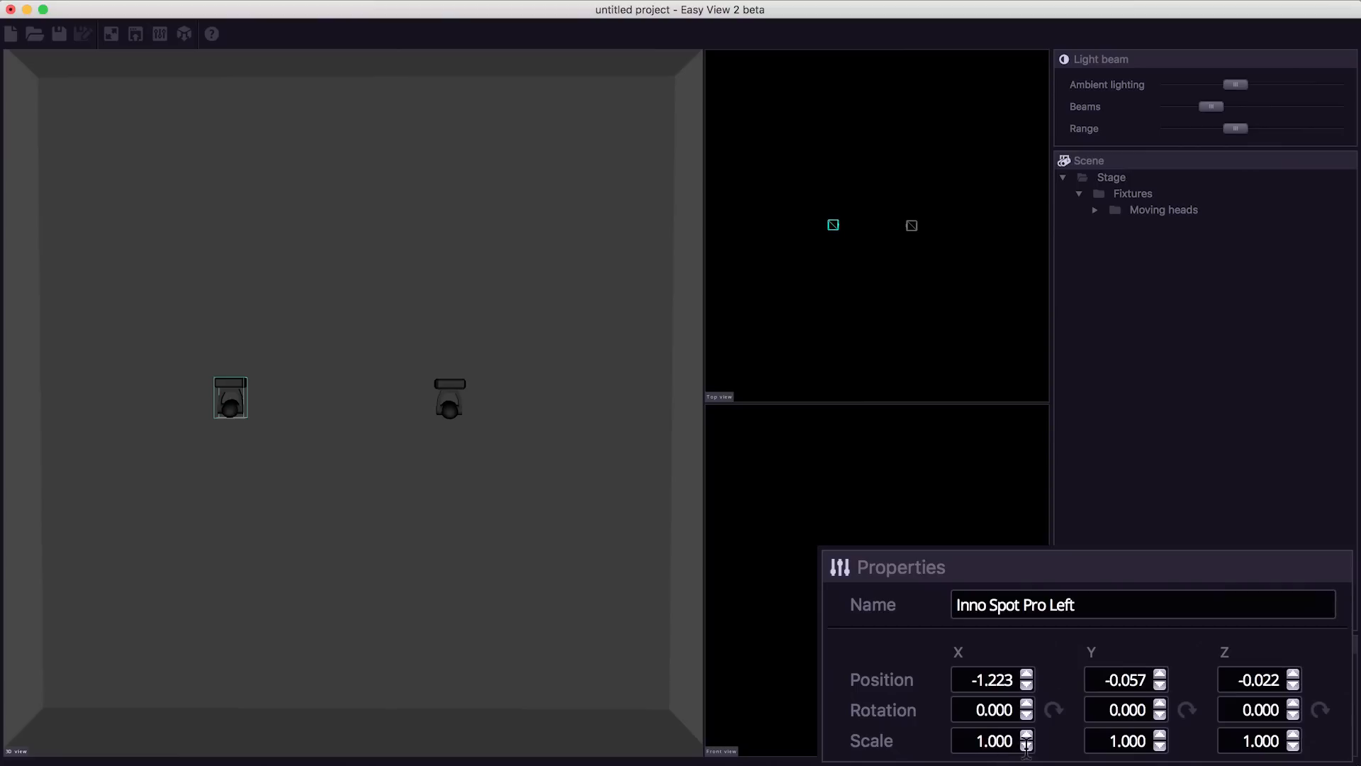
- Set the X position of Inno Spot Pro Left to -0.523, keeping its Y position at -0.057
{"action": "left_click", "coordinate": [1026, 675]}
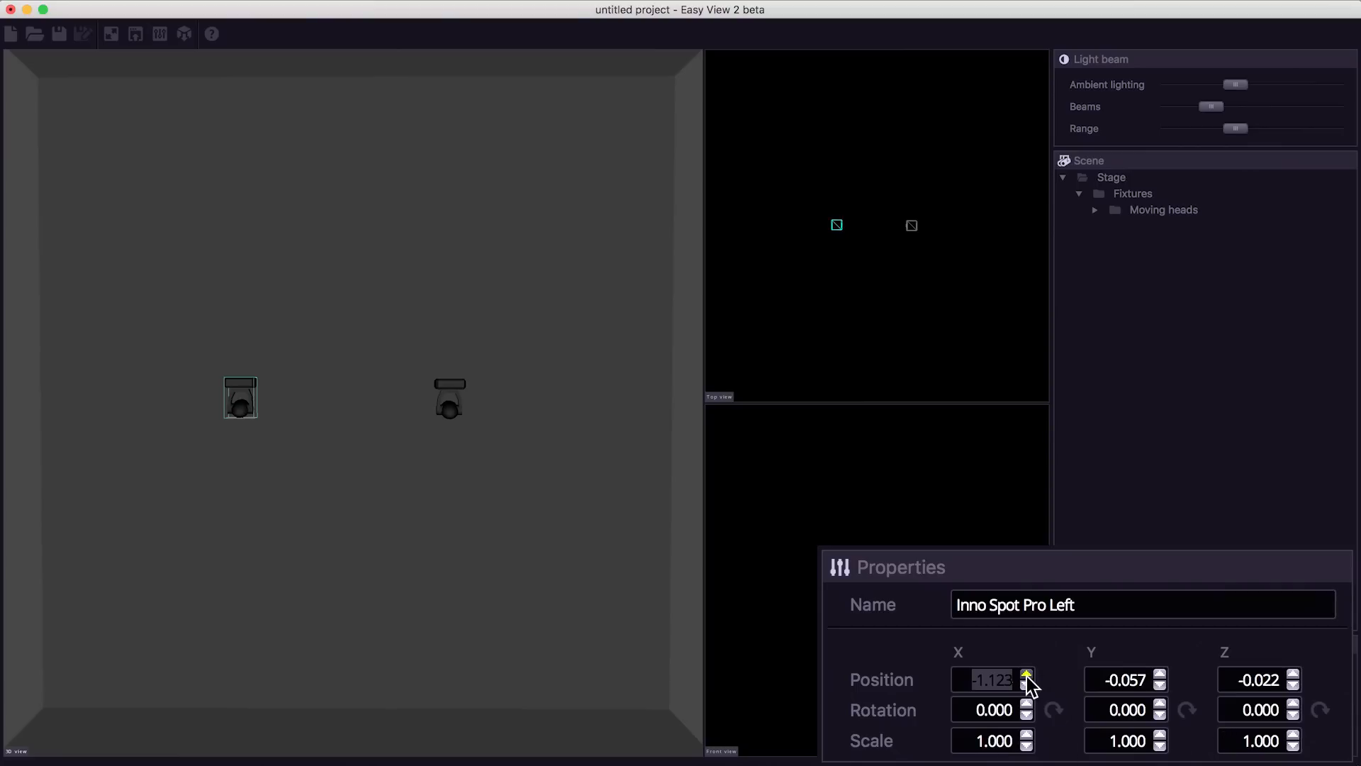
{"action": "left_click", "coordinate": [1160, 674]}
{"action": "left_click", "coordinate": [1160, 684]}
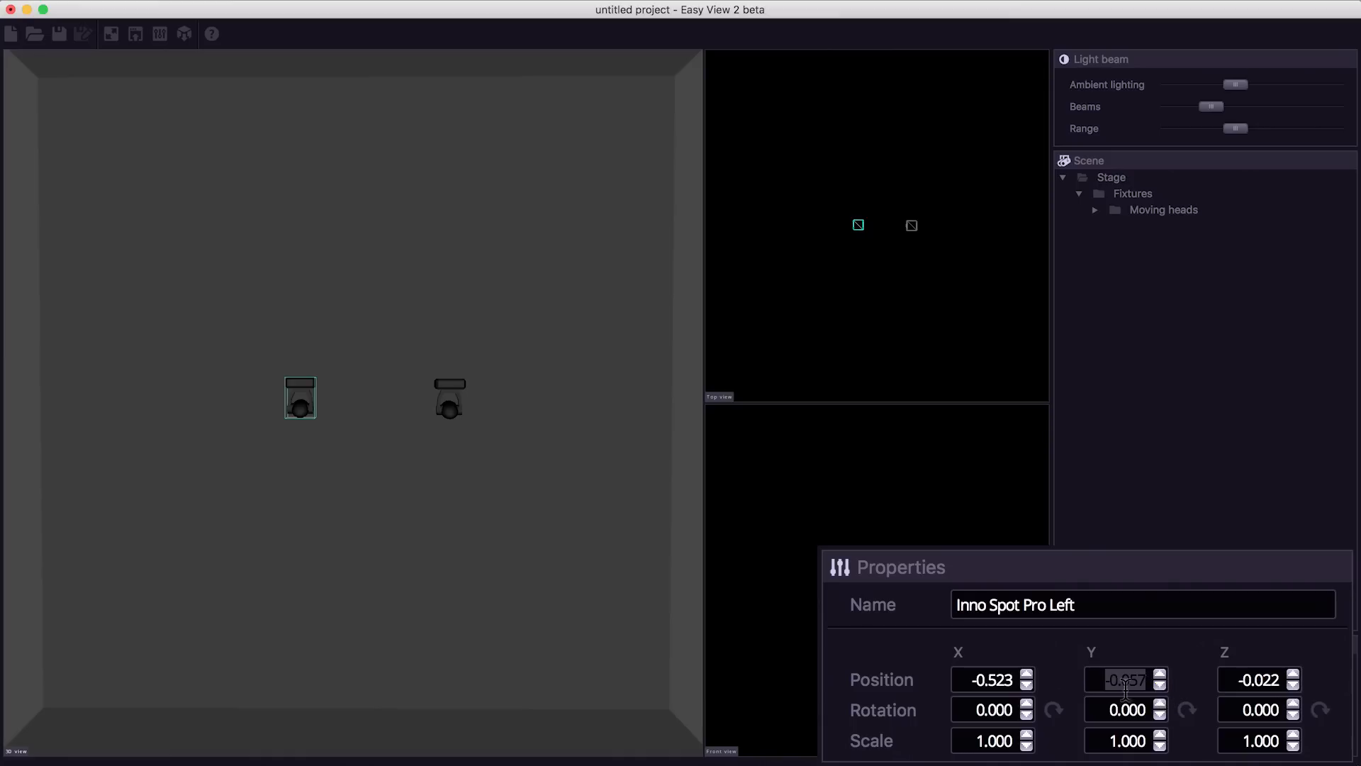
- Rotate Inno Spot Pro Left through a full turn about the X axis in 45-degree steps and deselect it
{"action": "left_click", "coordinate": [1053, 710]}
{"action": "left_click", "coordinate": [1054, 710]}
{"action": "left_click", "coordinate": [1054, 710]}
{"action": "left_click", "coordinate": [1053, 711]}
{"action": "left_click", "coordinate": [1053, 711]}
{"action": "left_click", "coordinate": [1053, 710]}
{"action": "left_click", "coordinate": [1054, 710]}
{"action": "left_click", "coordinate": [1053, 711]}
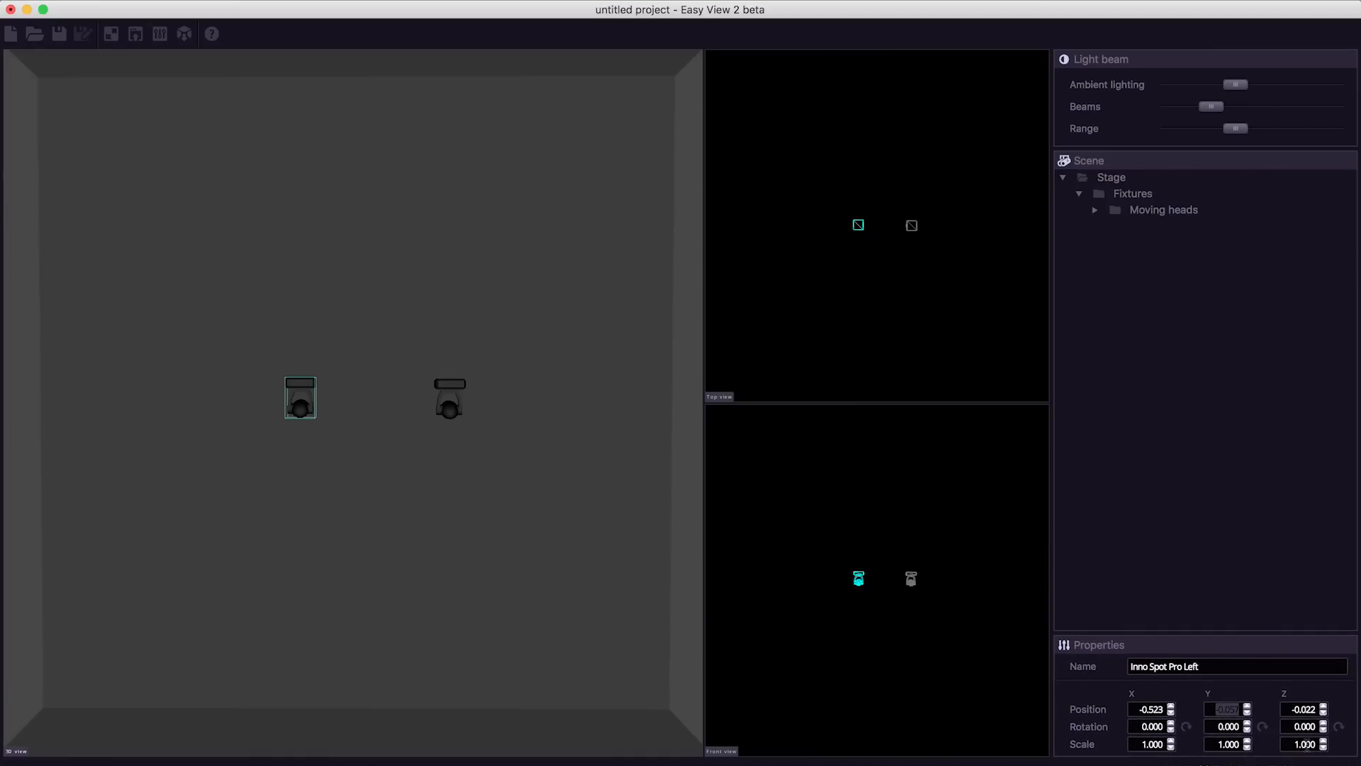
{"action": "left_click", "coordinate": [618, 413]}
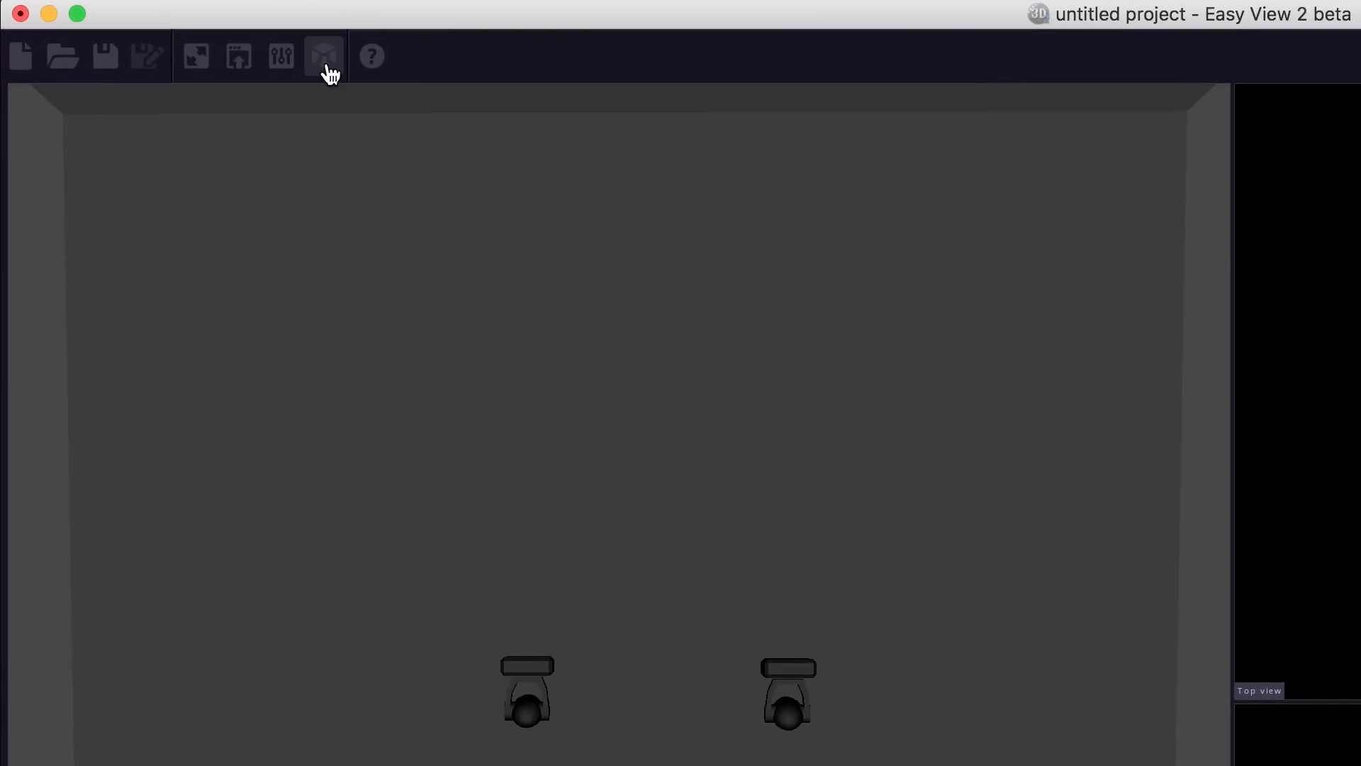
- Import the disko_ferm.3DS truss model from Downloads and apply the new object size with 0.140 for width and depth
{"action": "left_click", "coordinate": [330, 72]}
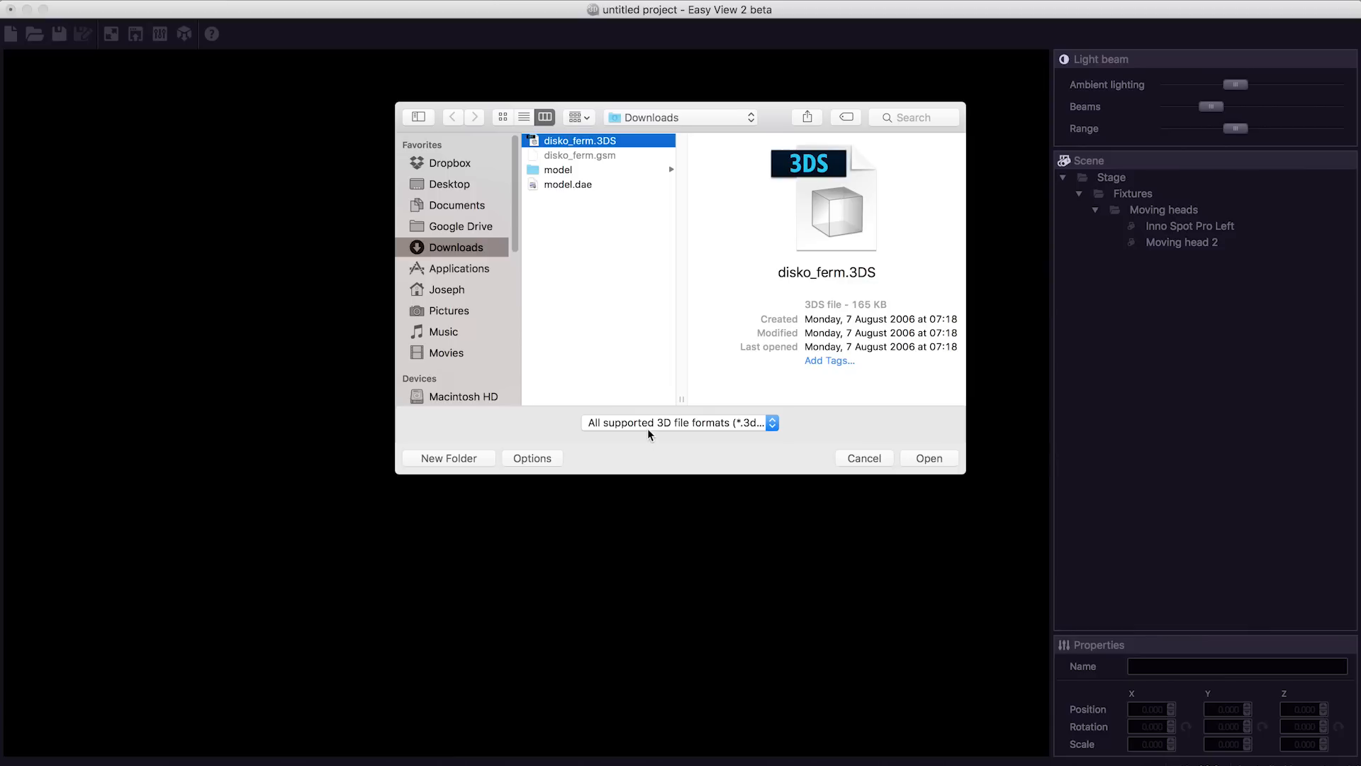
{"action": "left_click", "coordinate": [757, 596]}
{"action": "scroll", "coordinate": [802, 764], "scroll_direction": "down", "scroll_amount": 3}
{"action": "scroll", "coordinate": [679, 558], "scroll_direction": "down", "scroll_amount": 5}
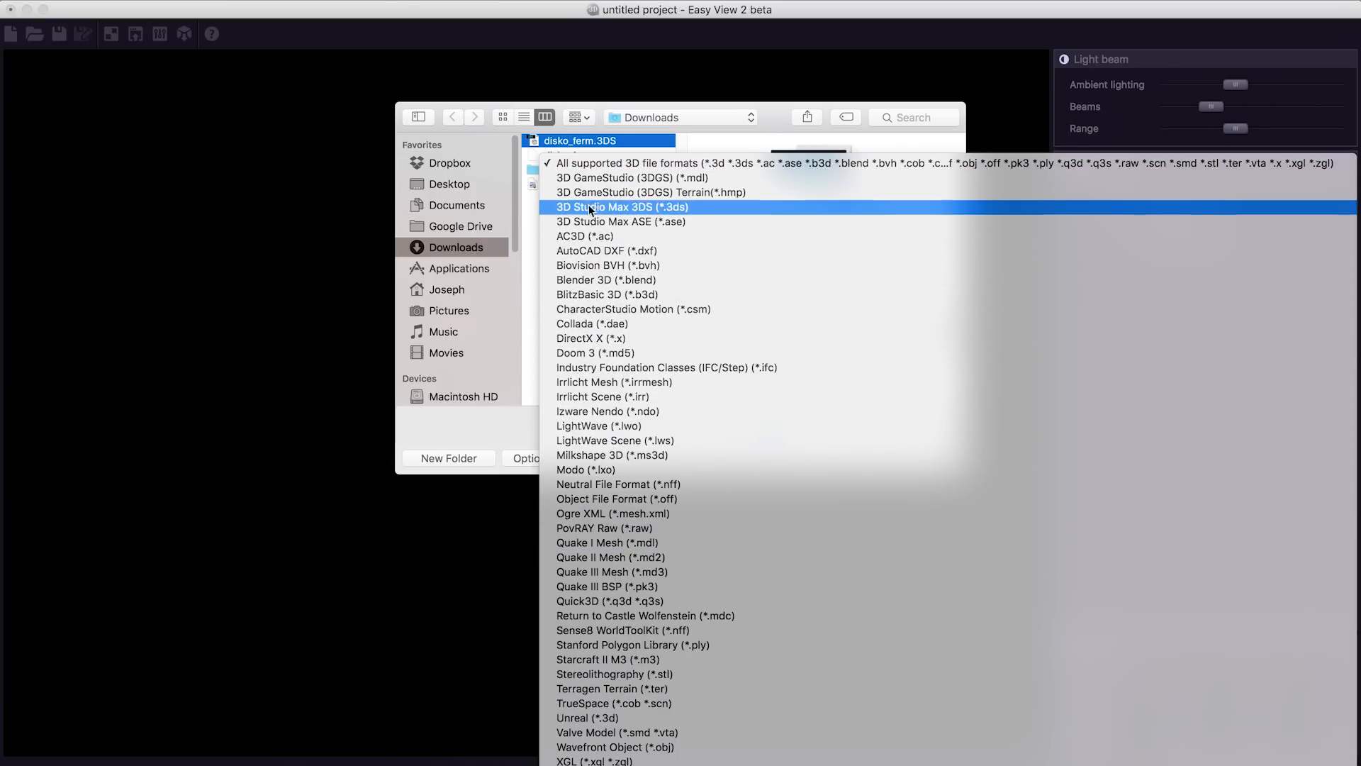
{"action": "left_click", "coordinate": [533, 227]}
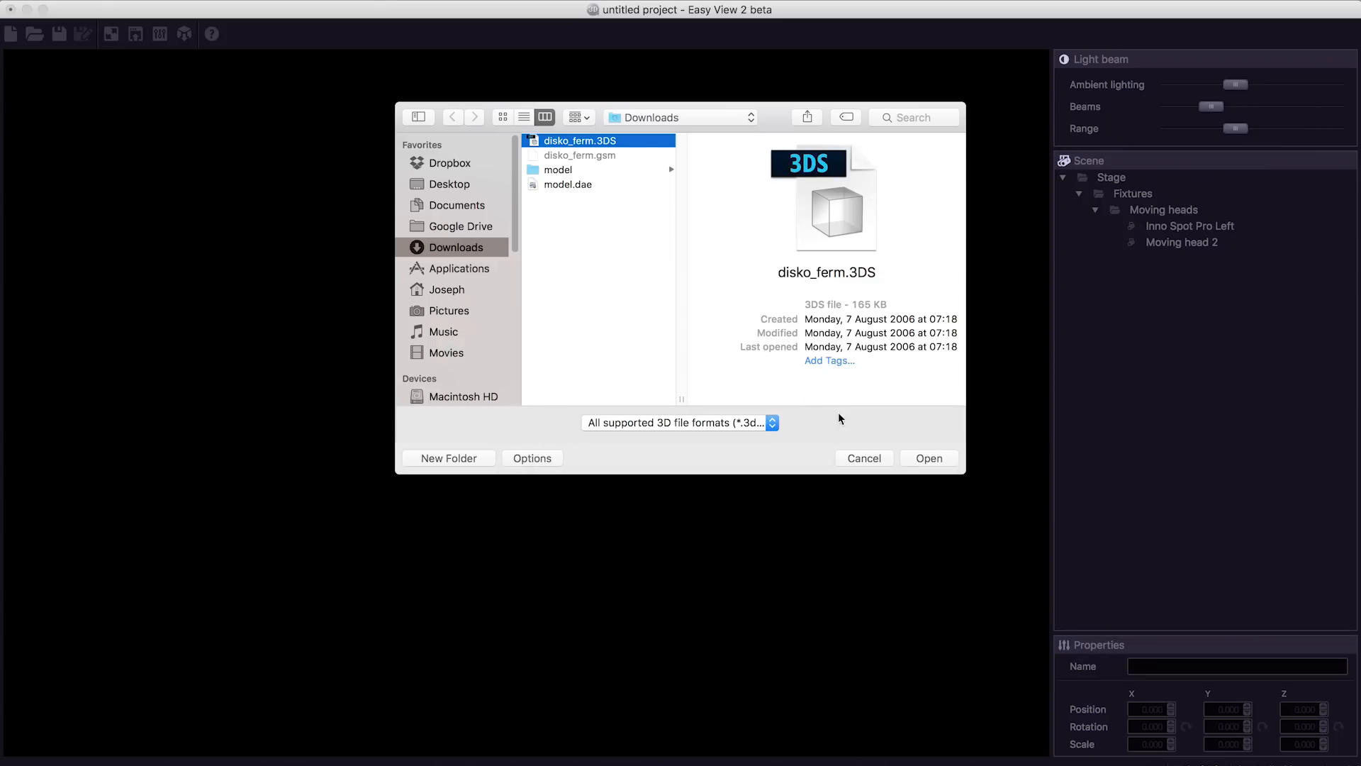
{"action": "left_click", "coordinate": [911, 461]}
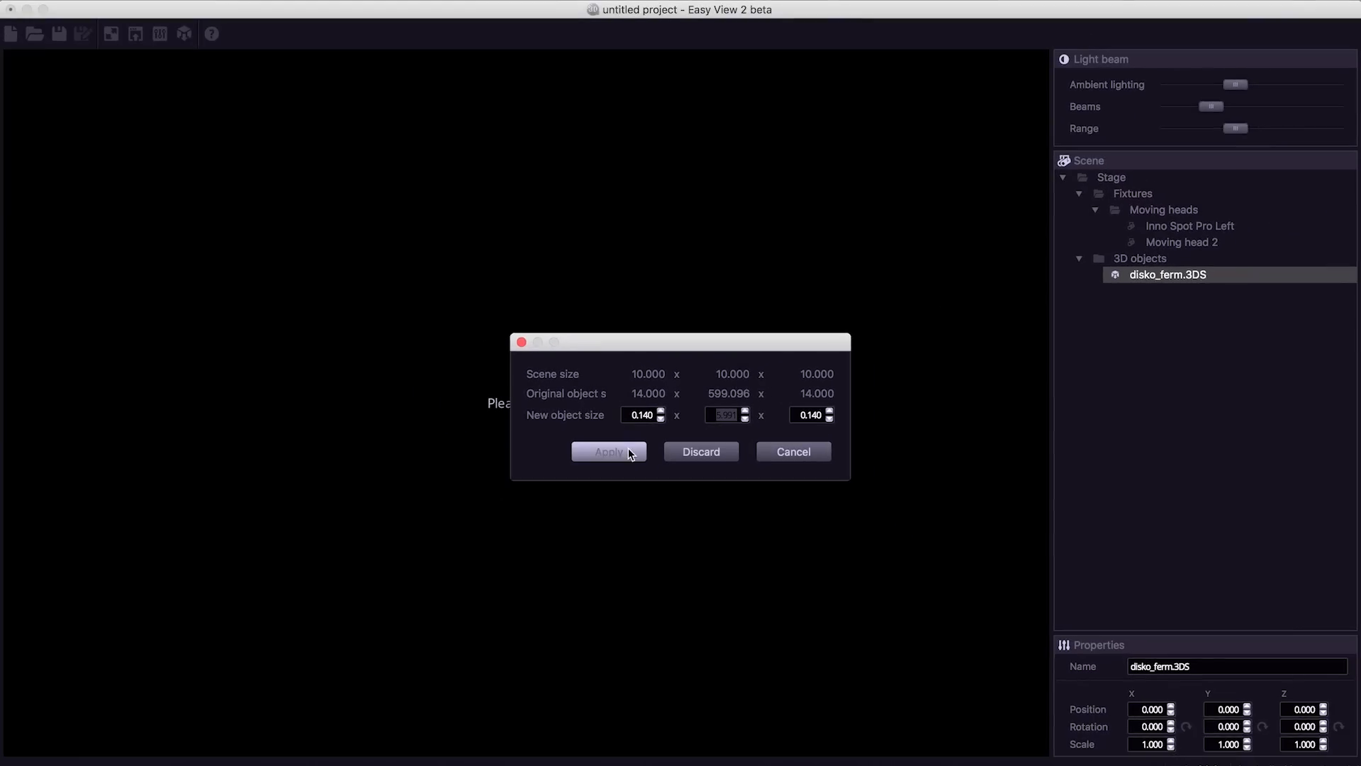
{"action": "left_click", "coordinate": [630, 452]}
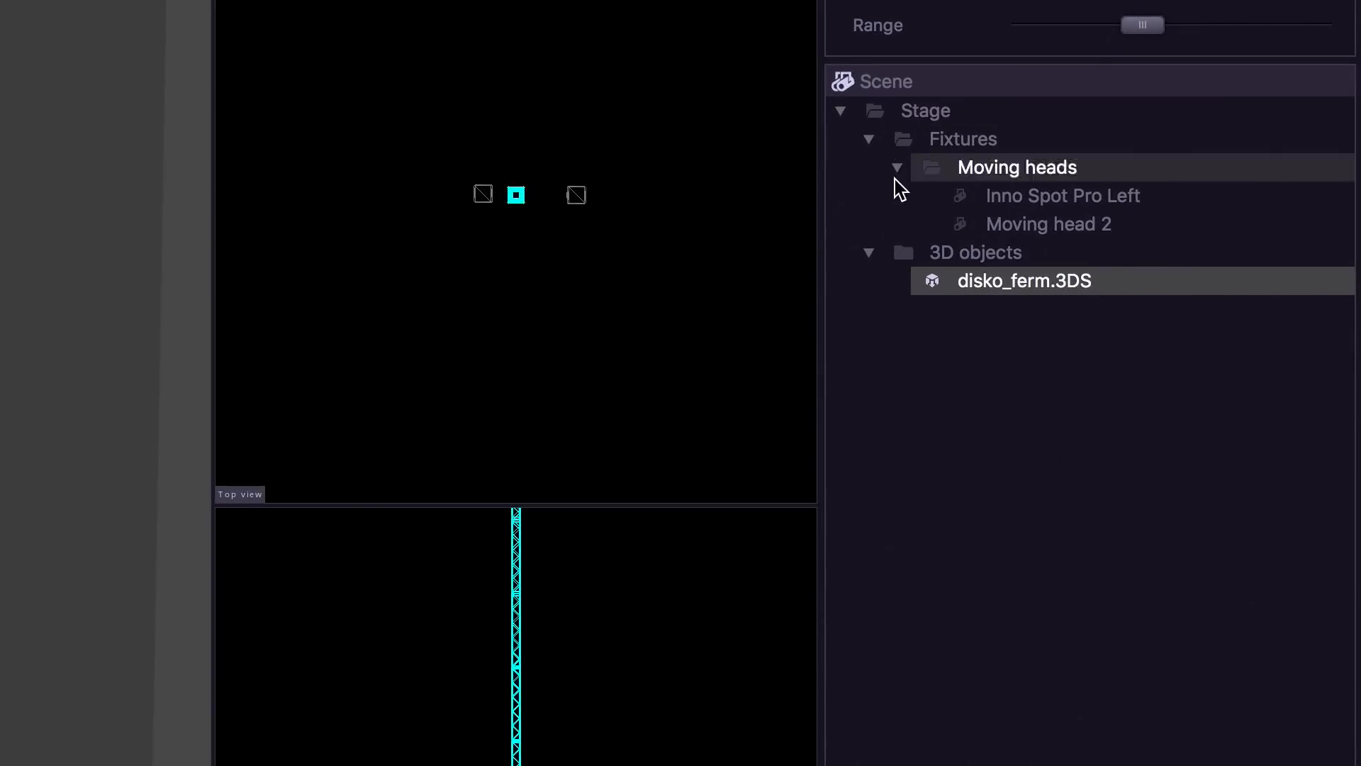
{"action": "left_click", "coordinate": [1067, 470]}
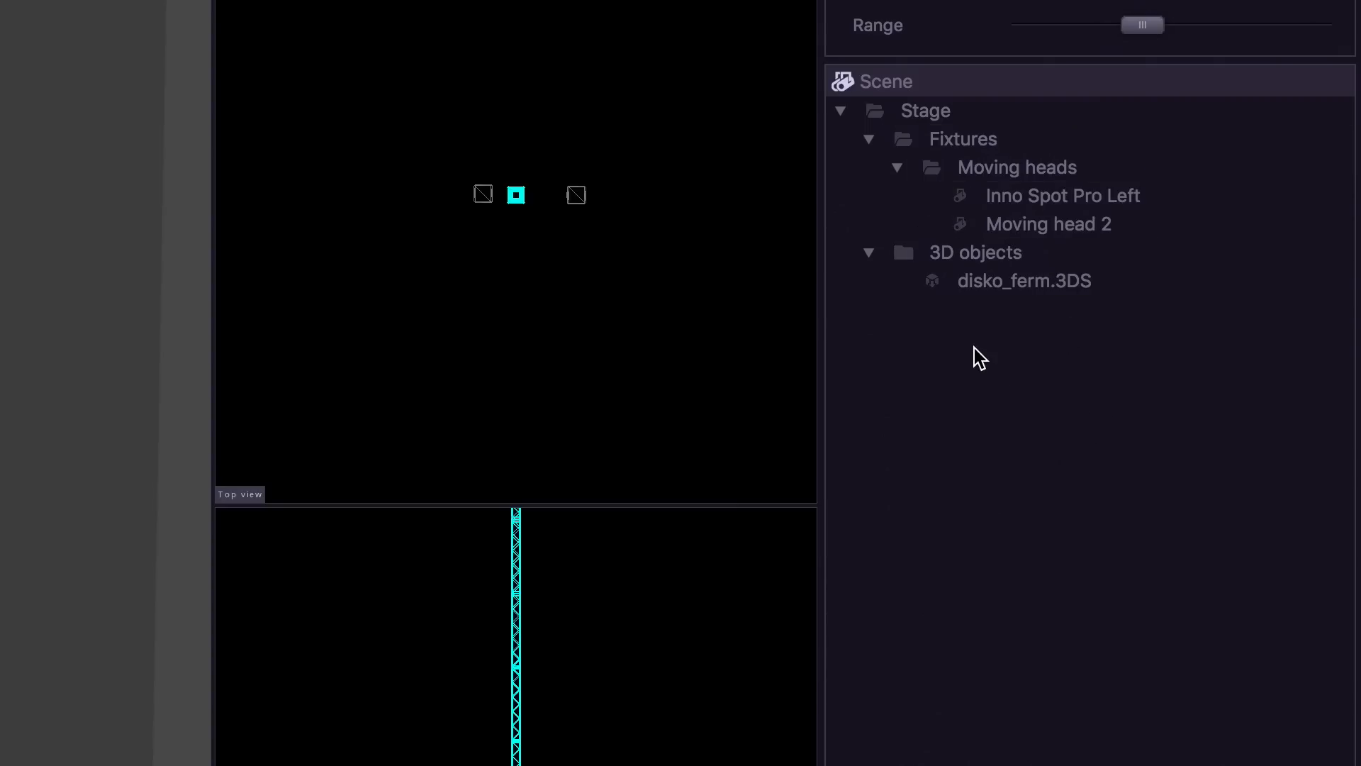
{"action": "right_click", "coordinate": [1028, 287]}
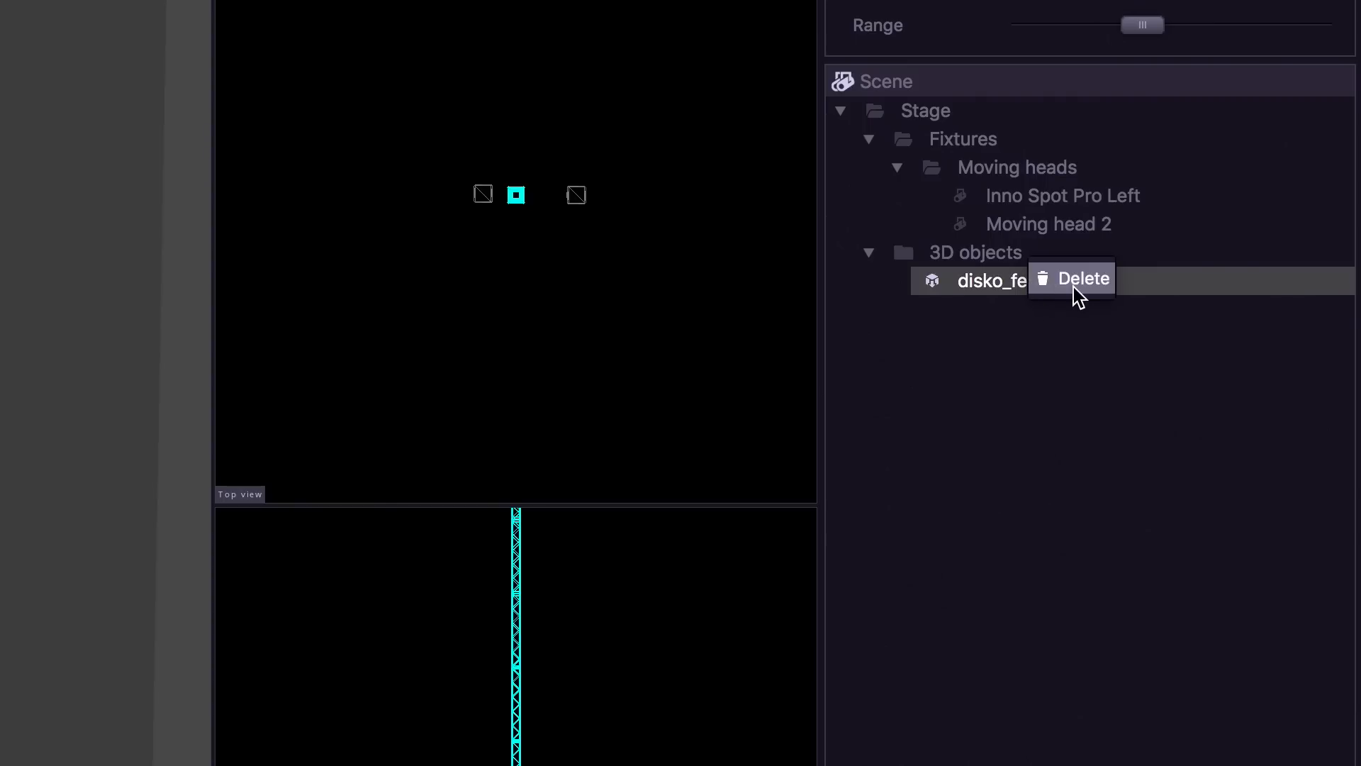
{"action": "left_click", "coordinate": [1065, 366]}
{"action": "left_click", "coordinate": [1023, 348]}
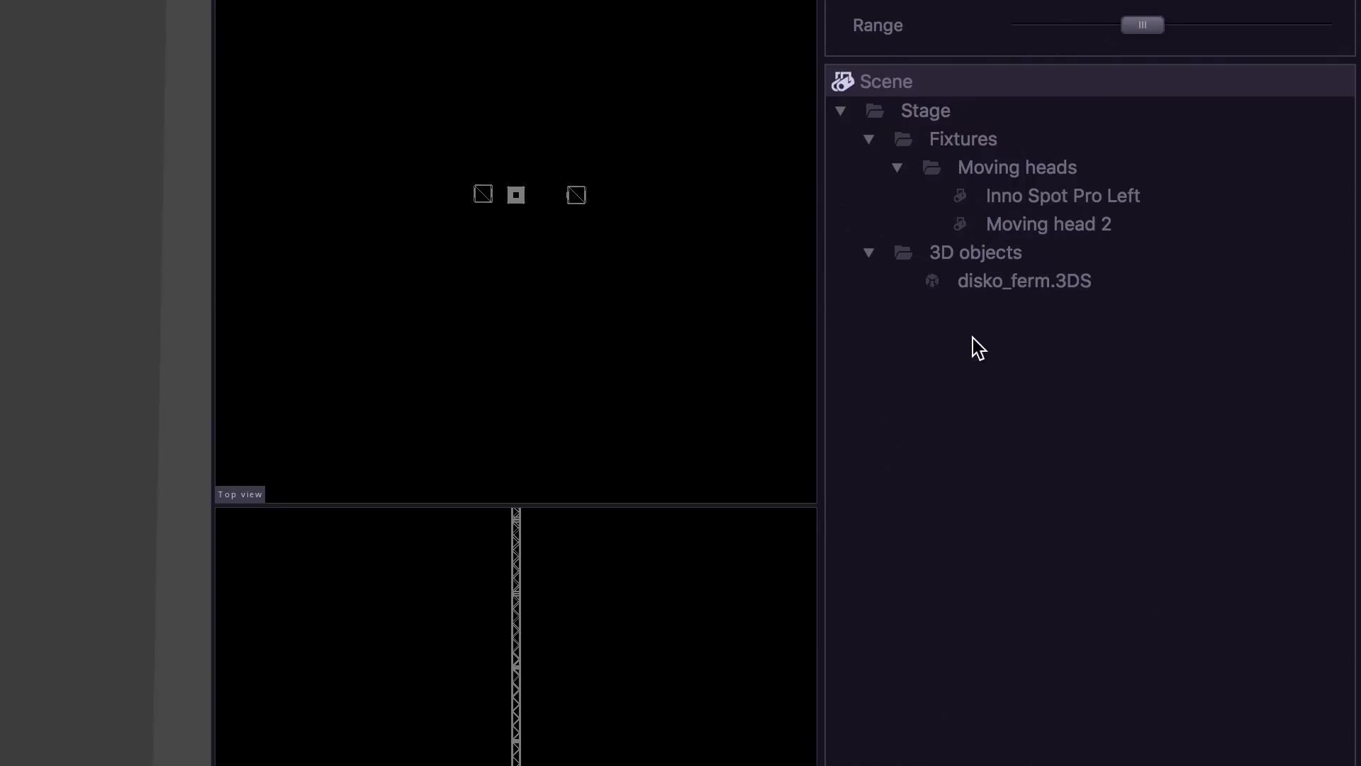
- Add a group under 3D objects and move disko_ferm.3DS into it
{"action": "right_click", "coordinate": [964, 255]}
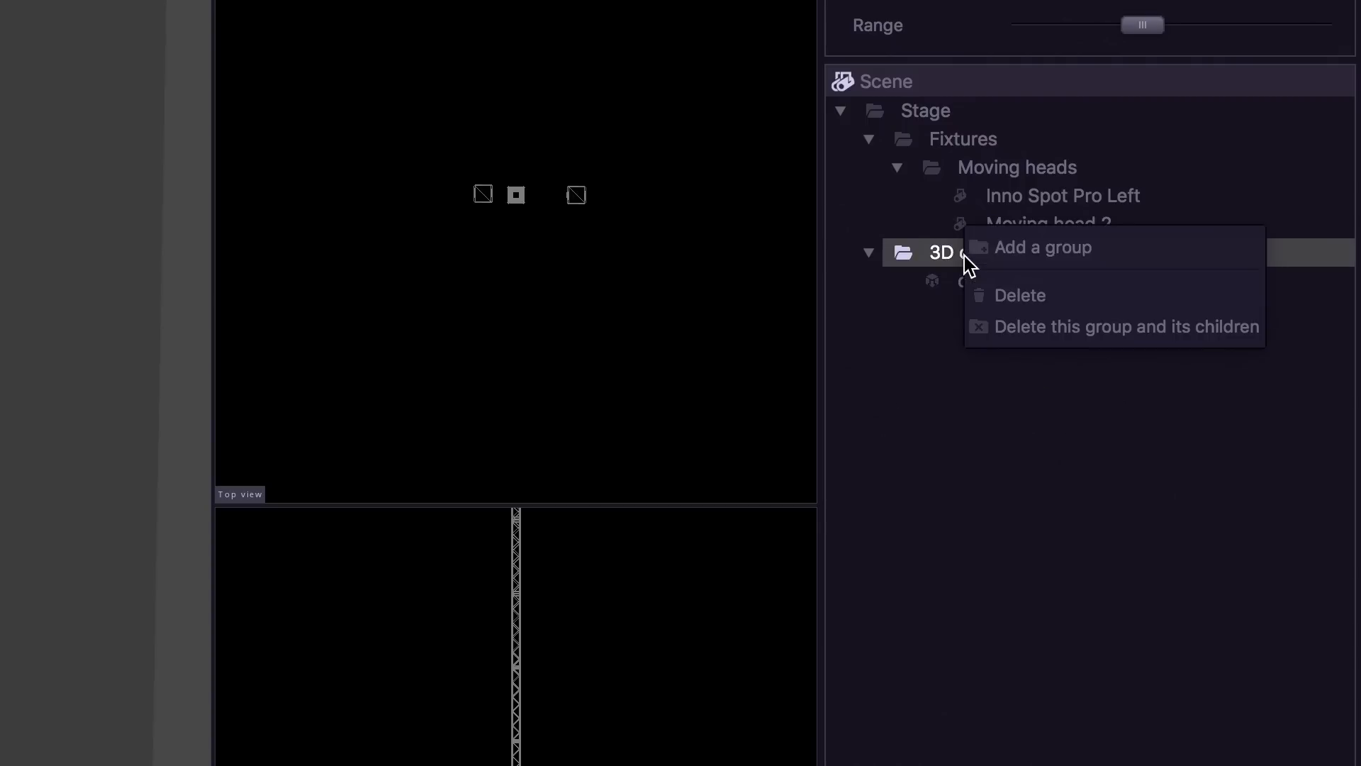
{"action": "left_click", "coordinate": [1037, 256]}
{"action": "left_click", "coordinate": [1034, 287]}
{"action": "left_click_drag", "start_coordinate": [1034, 287], "coordinate": [991, 310]}
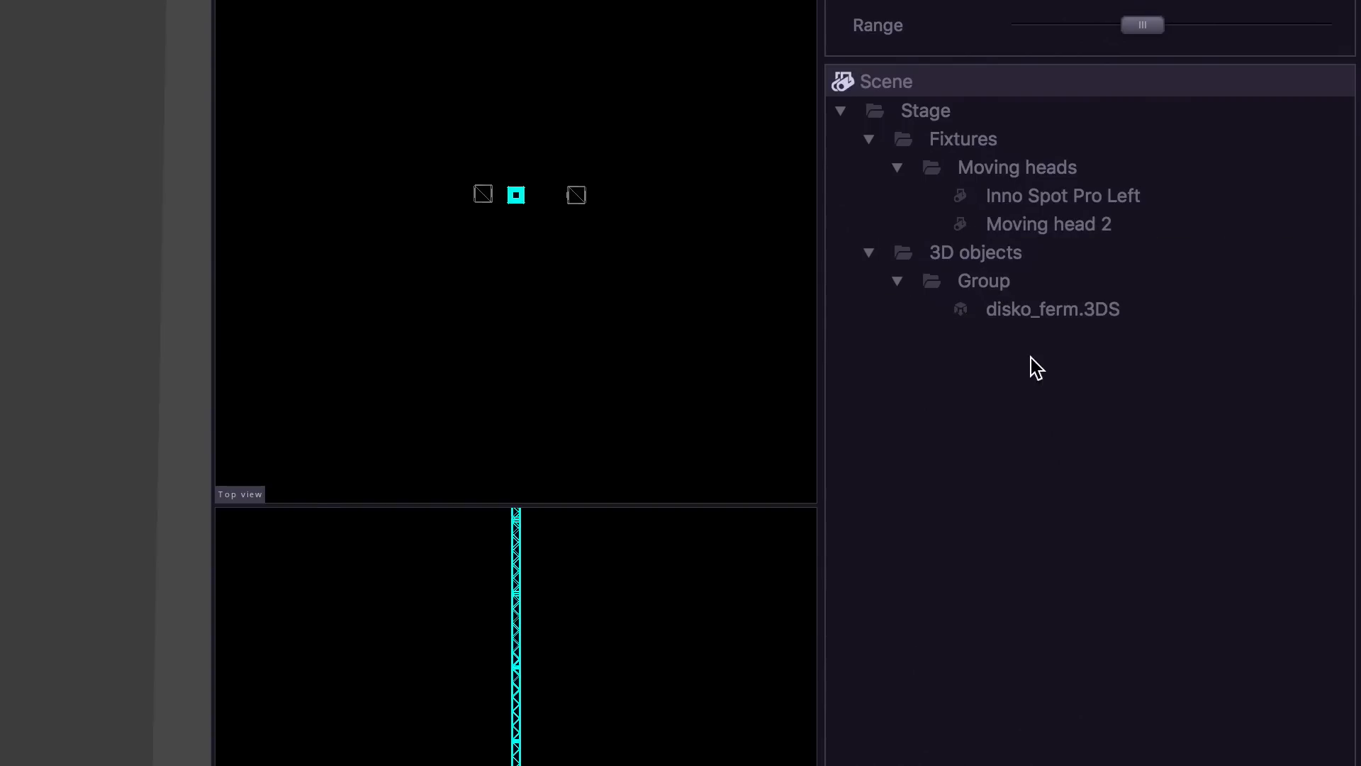
{"action": "left_click", "coordinate": [905, 286]}
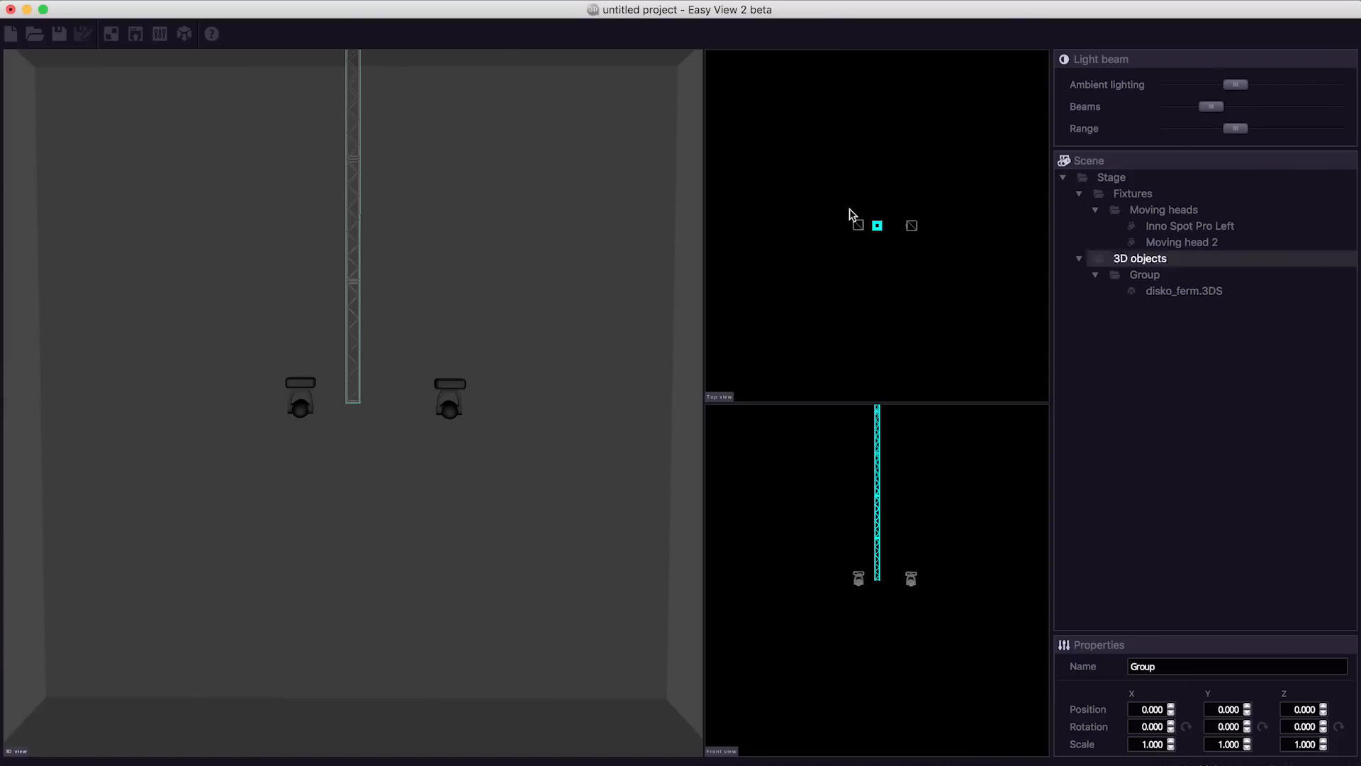
- Rotate the truss 90 degrees about the Z axis and place it horizontally just above the two moving heads
{"action": "left_click_drag", "start_coordinate": [353, 187], "coordinate": [356, 409]}
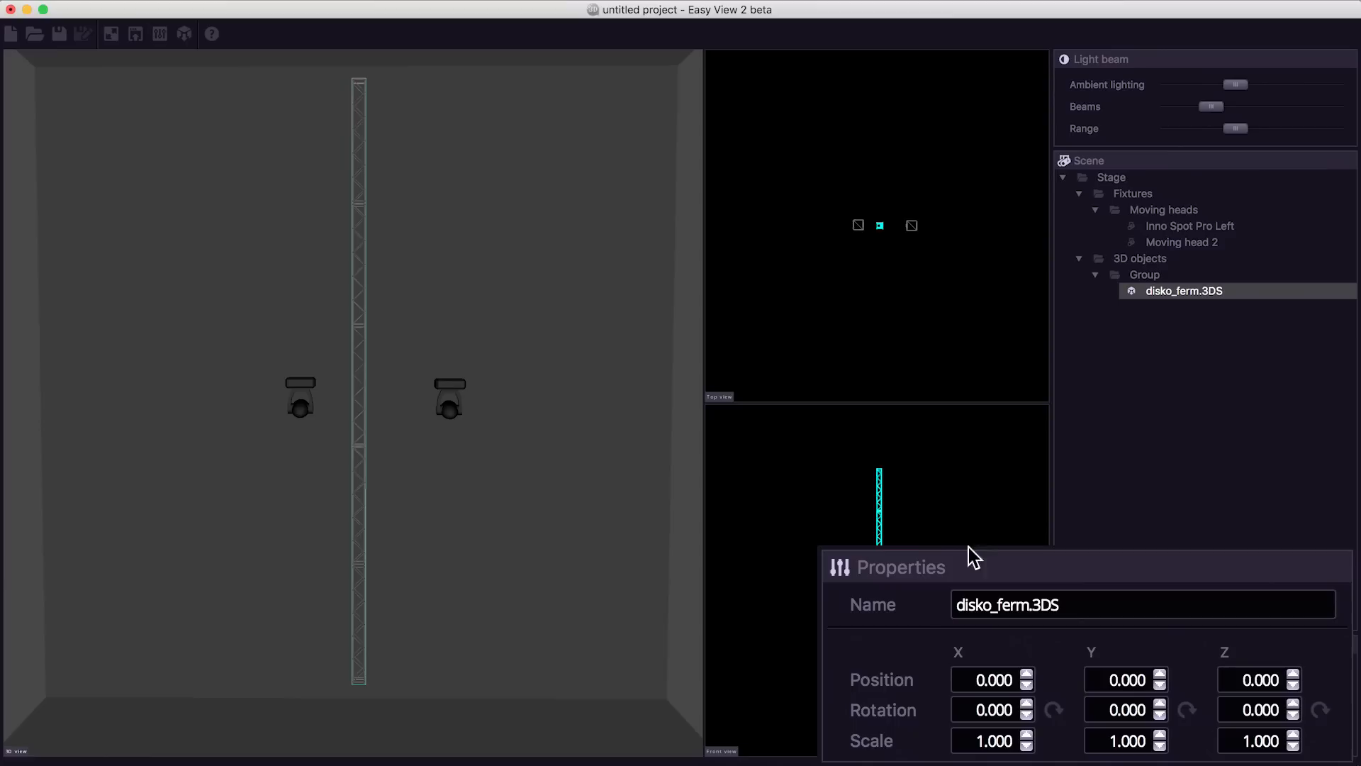
{"action": "left_click", "coordinate": [1320, 709]}
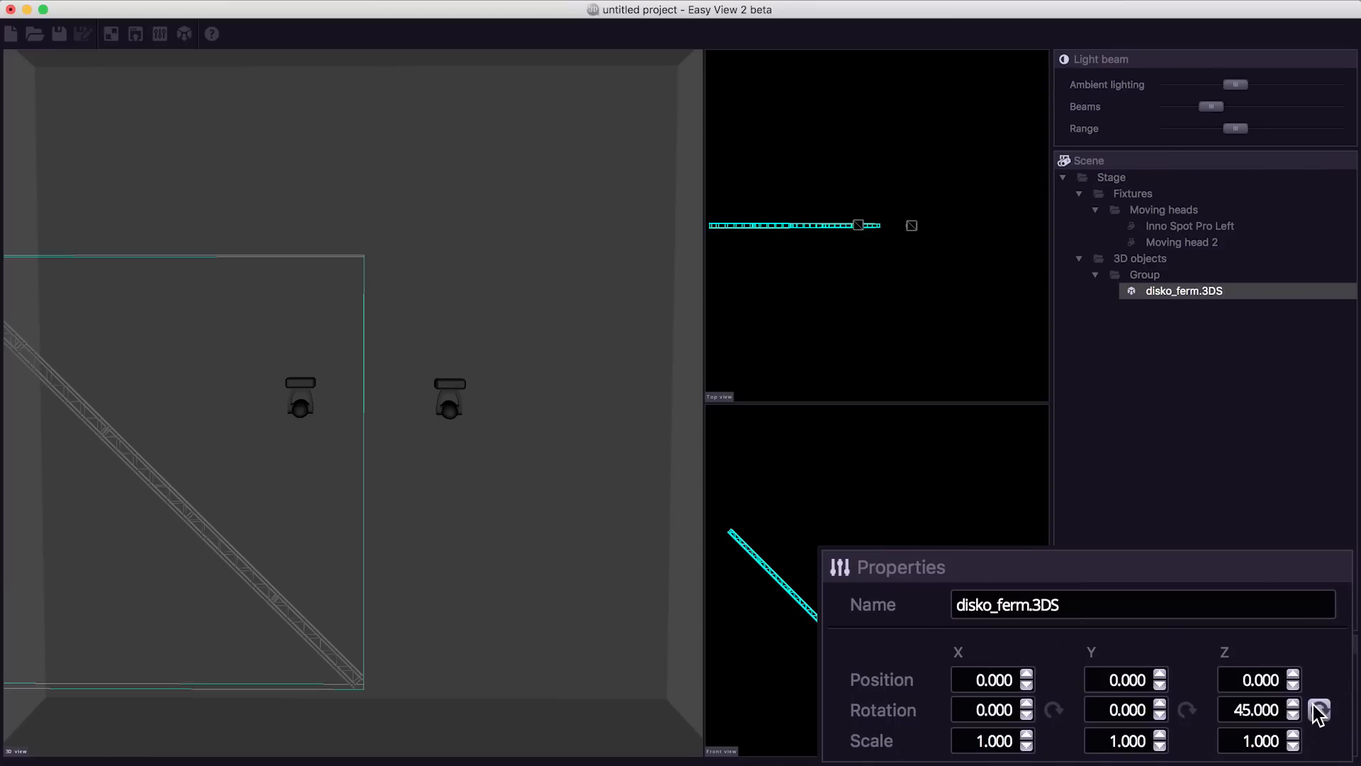
{"action": "left_click", "coordinate": [1319, 709]}
{"action": "left_click_drag", "start_coordinate": [285, 675], "coordinate": [353, 367]}
{"action": "left_click", "coordinate": [354, 530]}
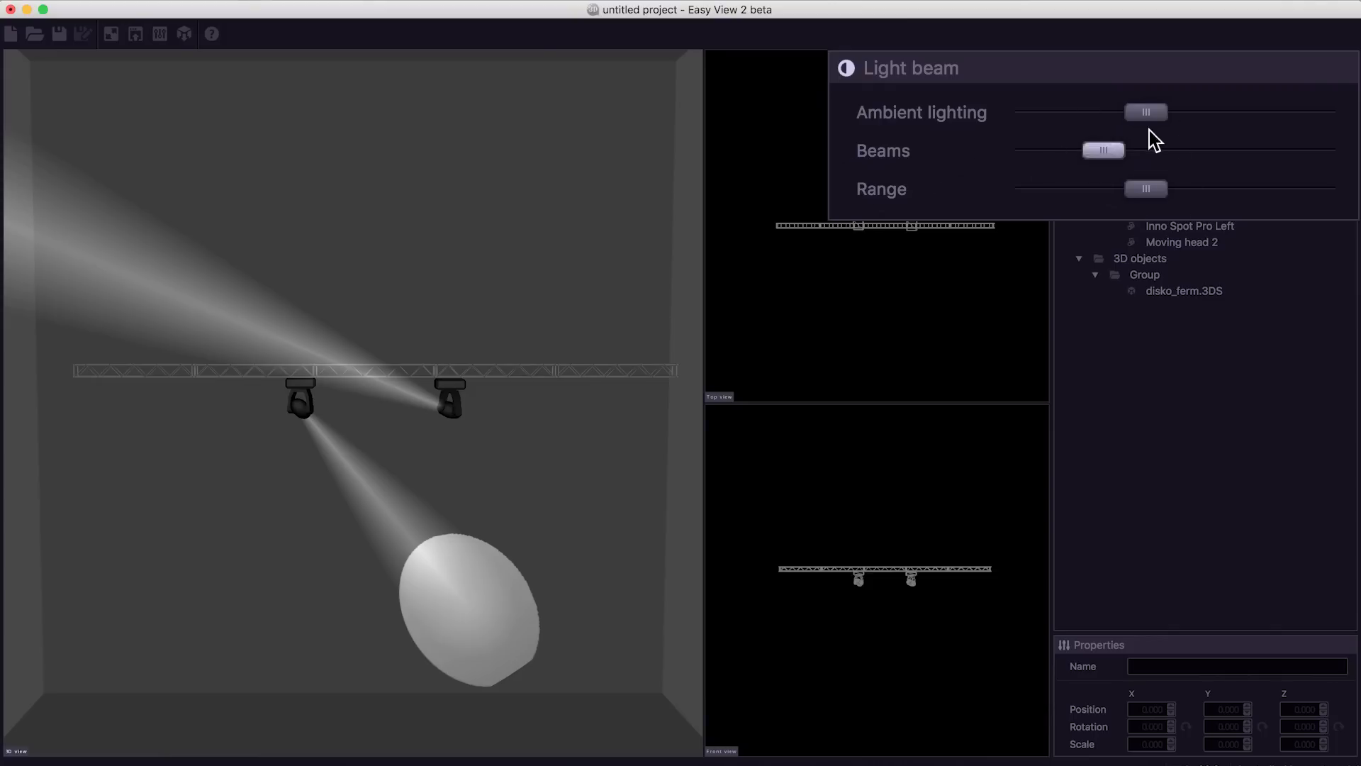
- Lower the ambient lighting slightly and increase the light beams' intensity and range
{"action": "left_click_drag", "start_coordinate": [1129, 115], "coordinate": [1249, 131]}
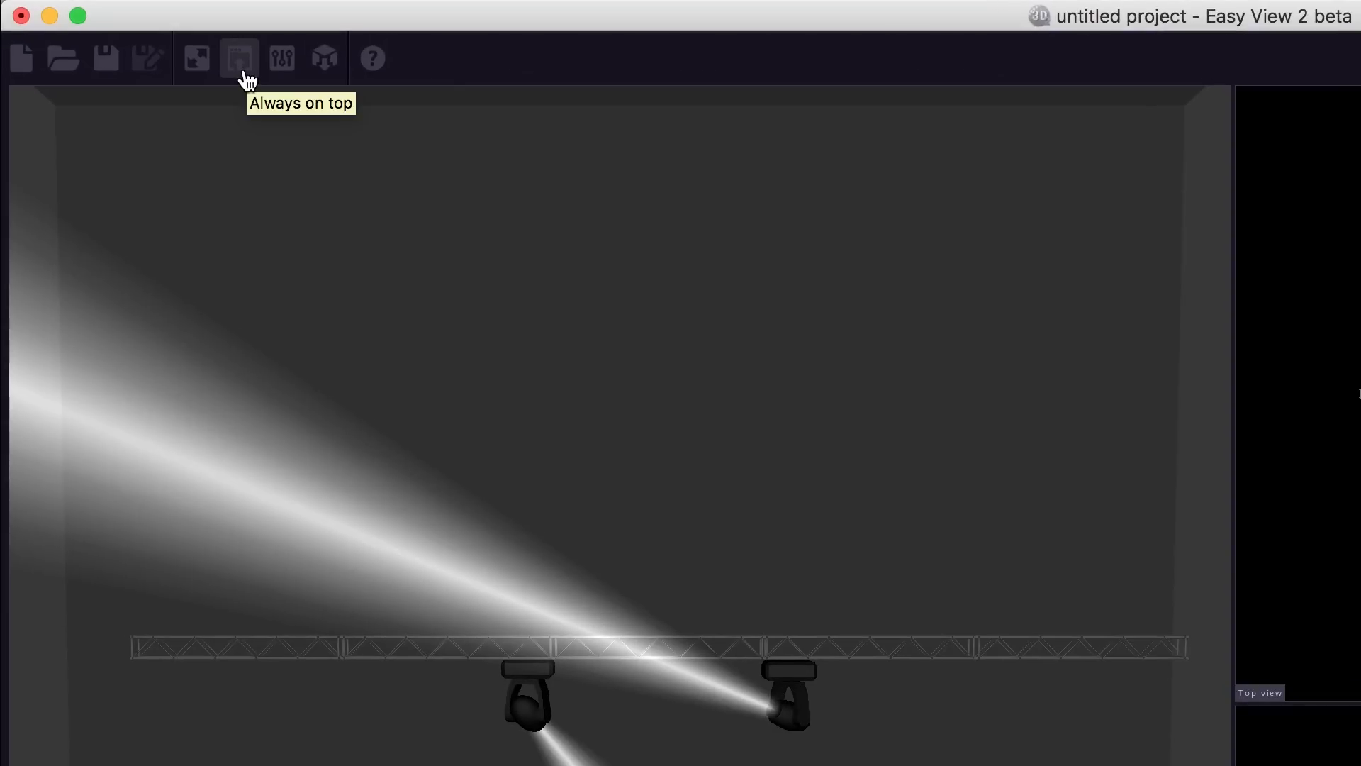
- Set the visualizer window to stay always on top and move it beside the scene editor's channel faders
{"action": "left_click", "coordinate": [243, 73]}
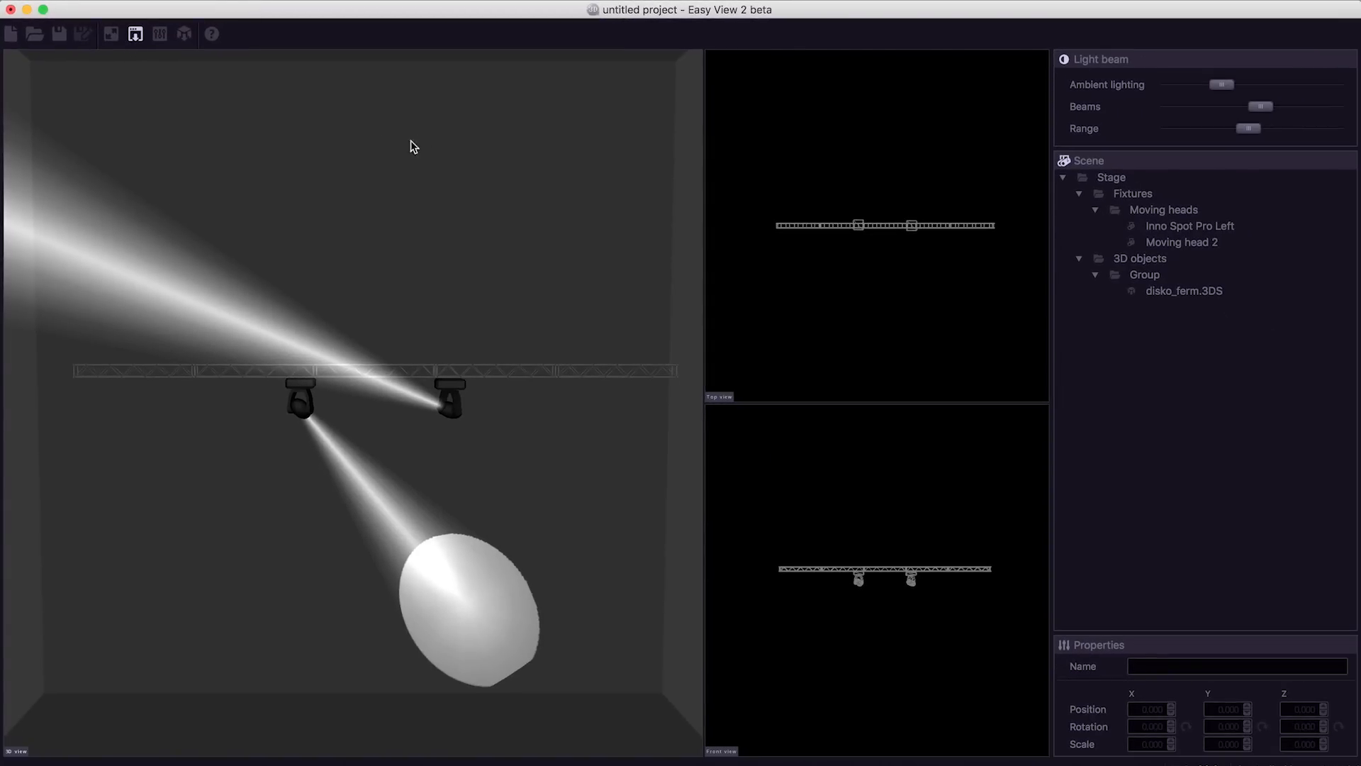
{"action": "left_click_drag", "start_coordinate": [124, 10], "coordinate": [756, 16]}
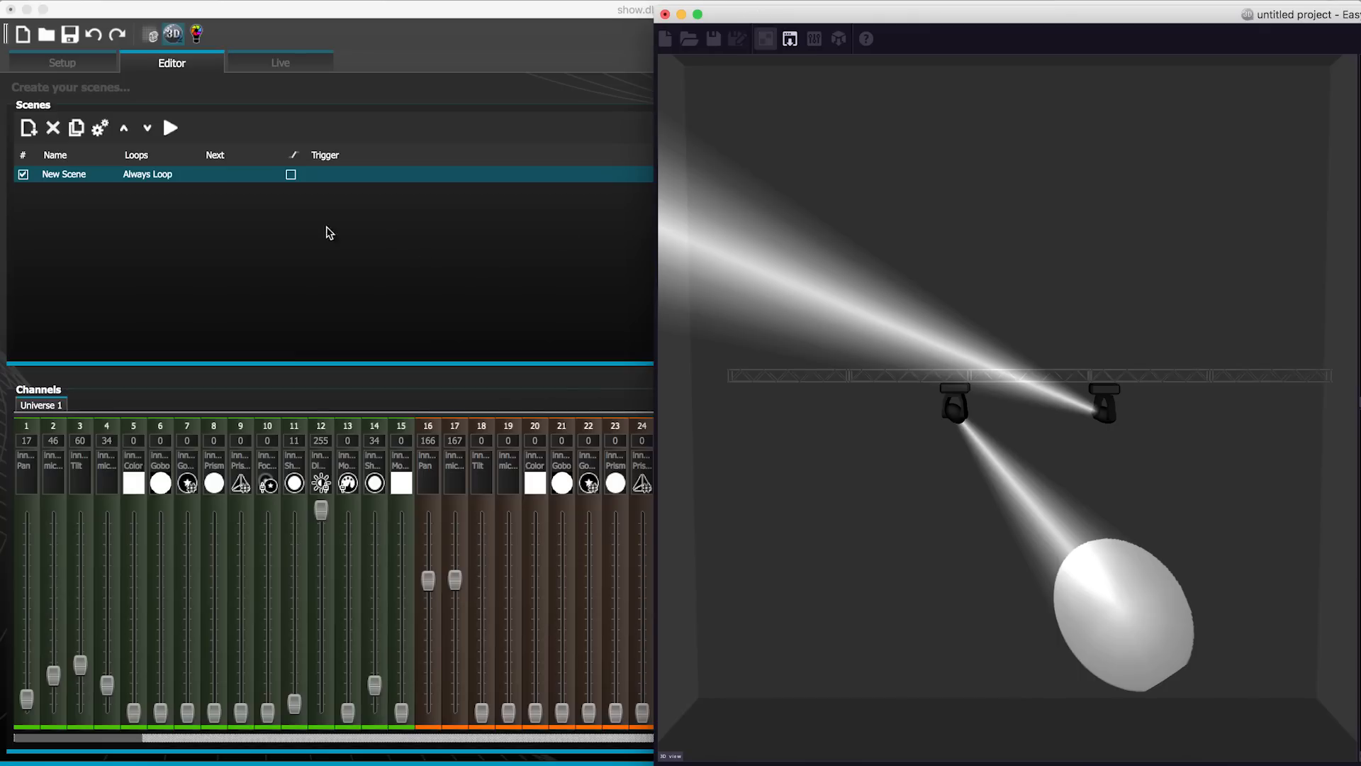
- Adjust the first moving head's pan channel faders, setting channel 1 to 19 and channel 2 to 38
{"action": "left_click", "coordinate": [234, 631]}
{"action": "mouse_move", "coordinate": [246, 711]}
{"action": "left_mouse_down"}
{"action": "mouse_move", "coordinate": [248, 608]}
{"action": "mouse_move", "coordinate": [241, 712]}
{"action": "left_mouse_up"}
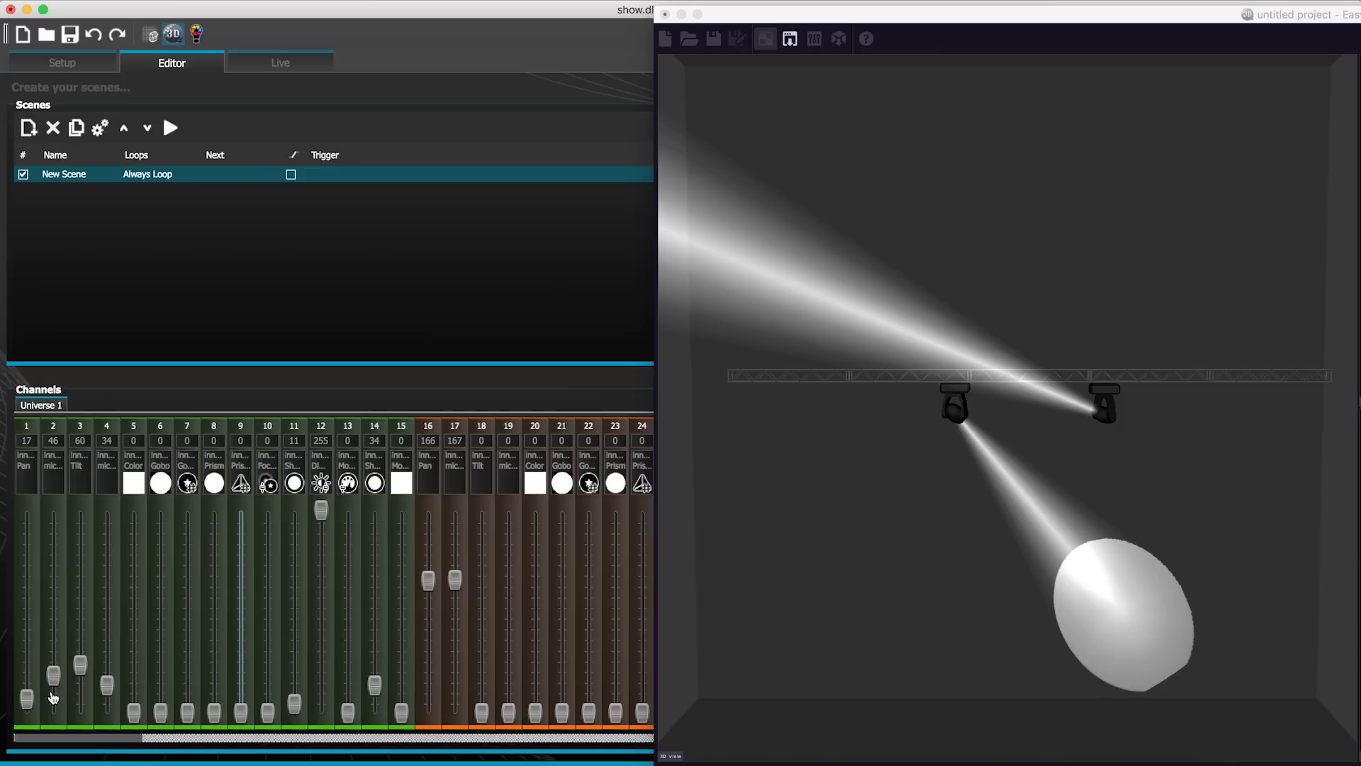
{"action": "mouse_move", "coordinate": [57, 686]}
{"action": "left_mouse_down"}
{"action": "mouse_move", "coordinate": [57, 641]}
{"action": "mouse_move", "coordinate": [57, 712]}
{"action": "mouse_move", "coordinate": [56, 655]}
{"action": "mouse_move", "coordinate": [60, 688]}
{"action": "left_mouse_up"}
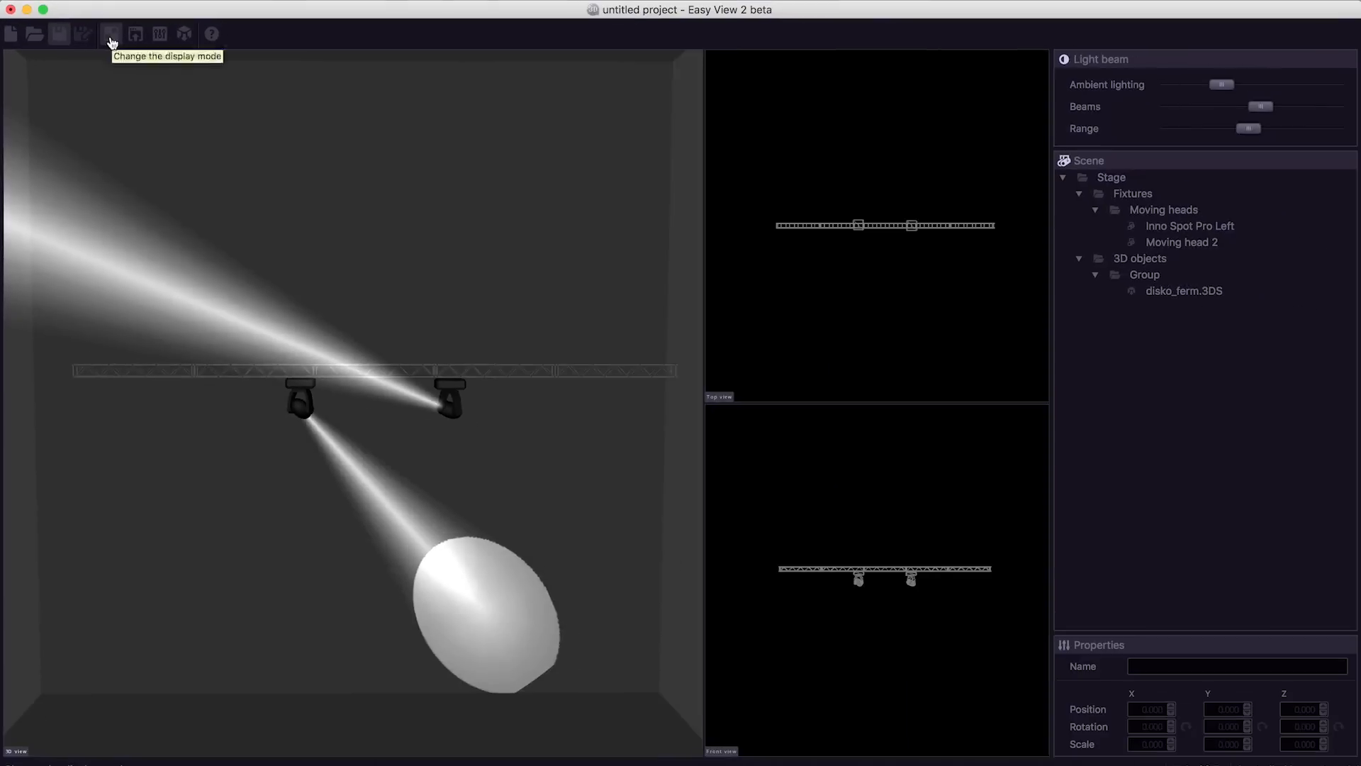
- Reduce the middle Size value of the 3D stage in the visualizer settings to lower the room
{"action": "left_click", "coordinate": [111, 35]}
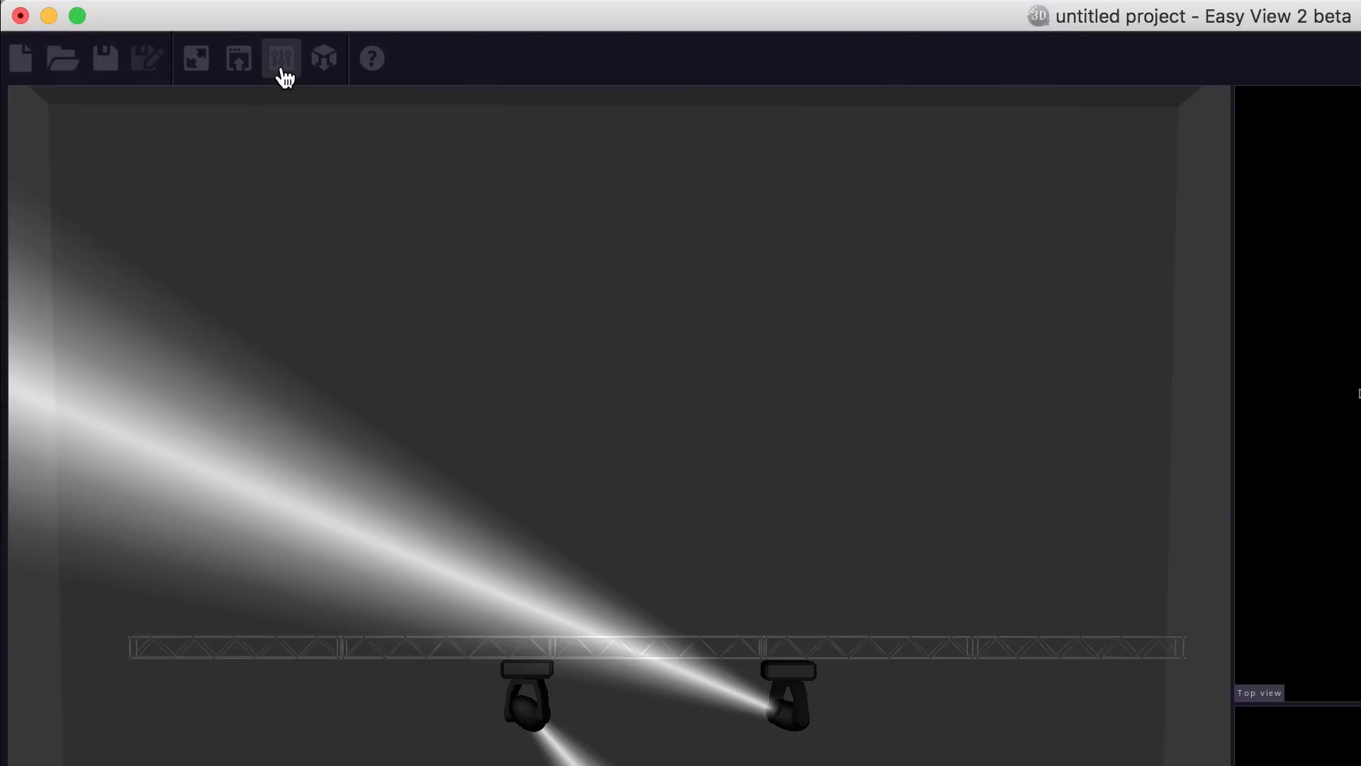
{"action": "left_click", "coordinate": [282, 59]}
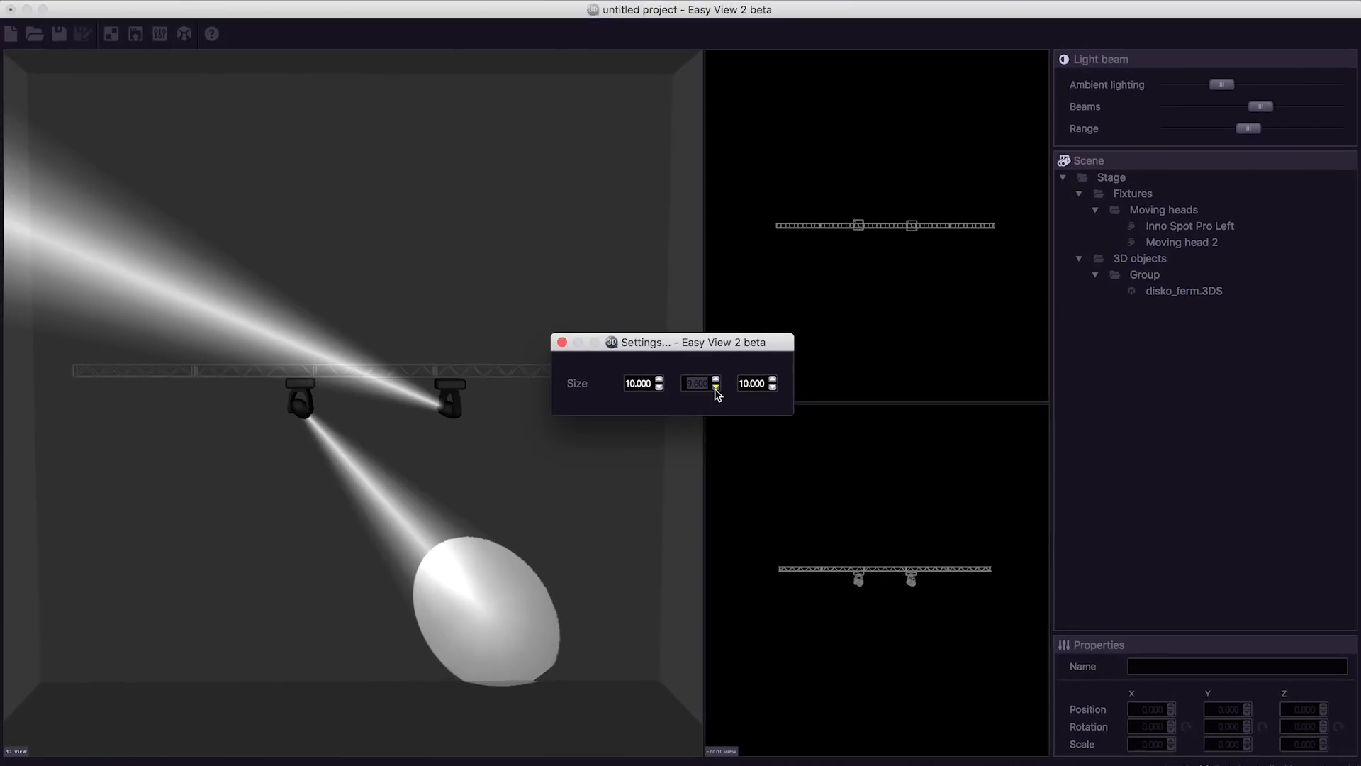
{"action": "left_click", "coordinate": [1082, 431]}
{"action": "left_click_drag", "start_coordinate": [716, 387], "coordinate": [716, 392]}
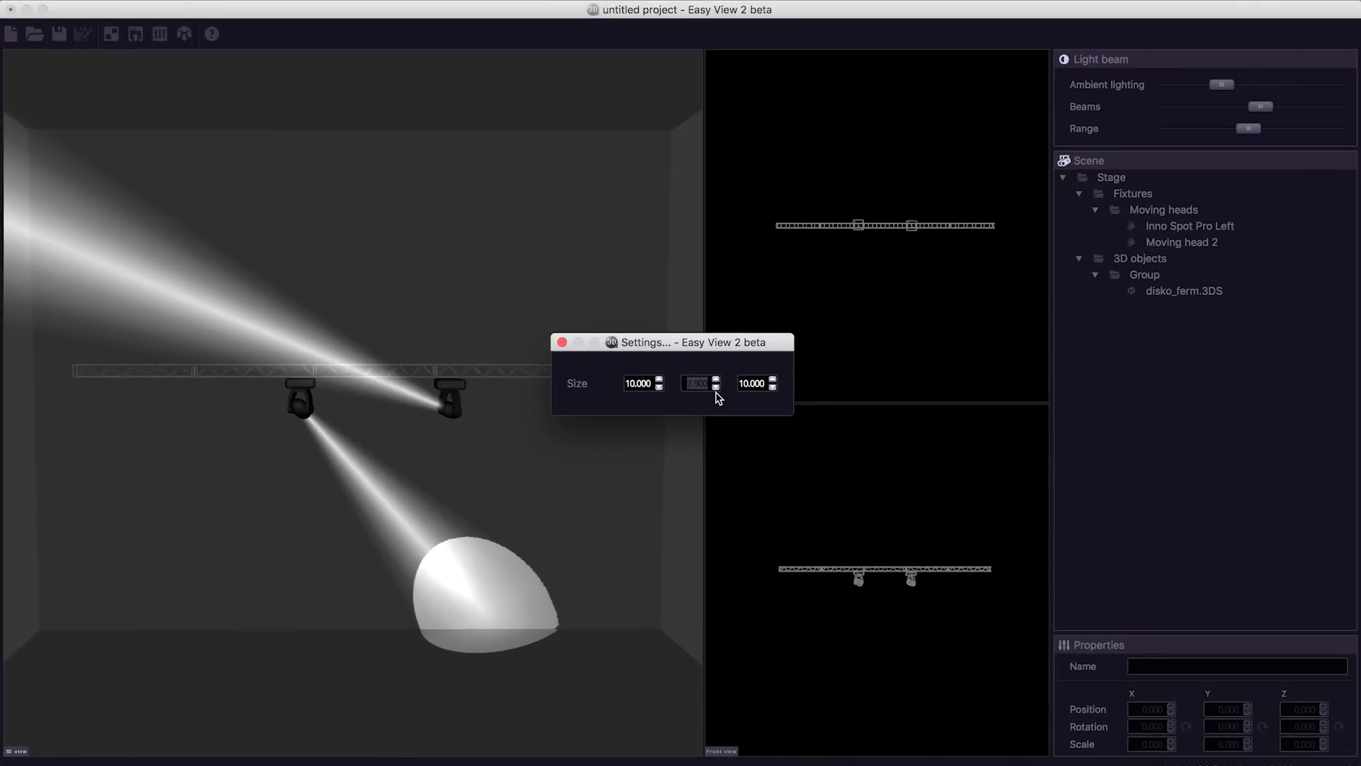
{"action": "left_click", "coordinate": [187, 35]}
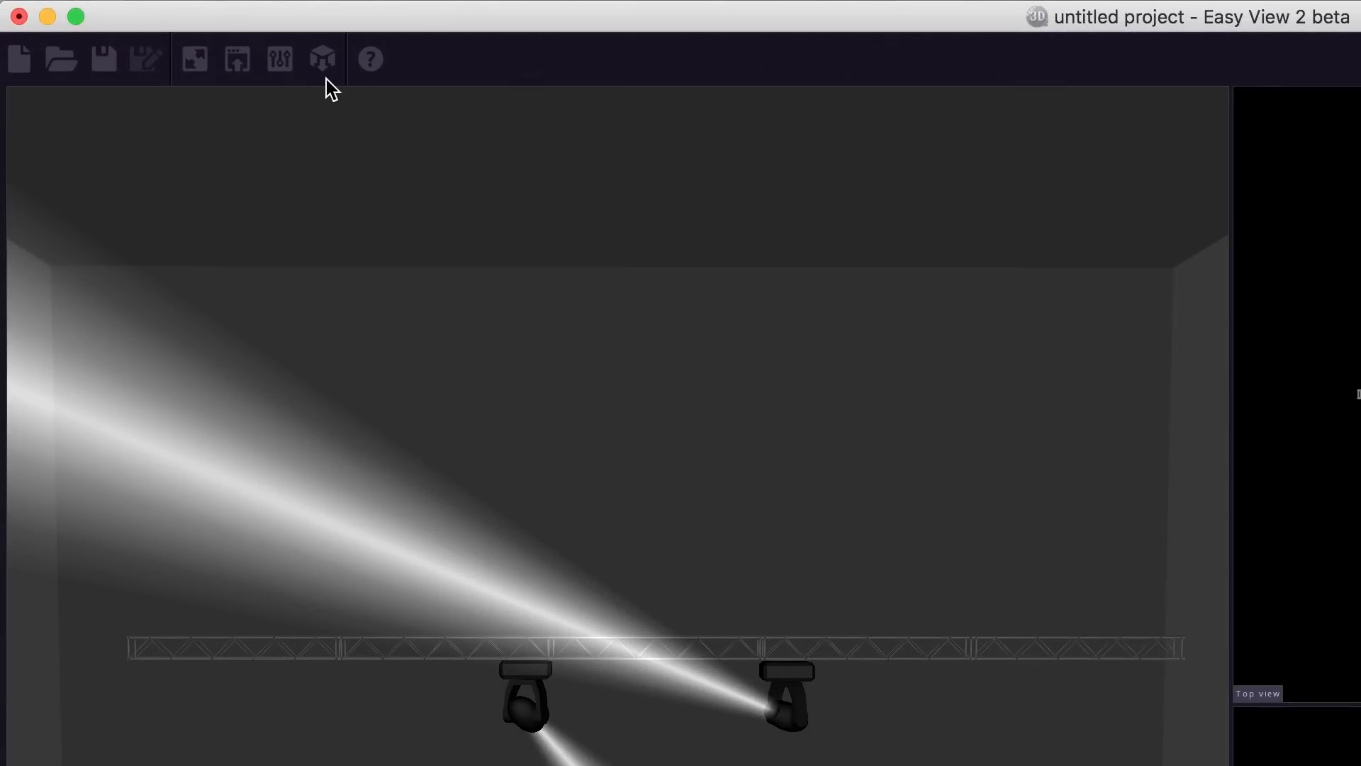
{"action": "left_click", "coordinate": [375, 59]}
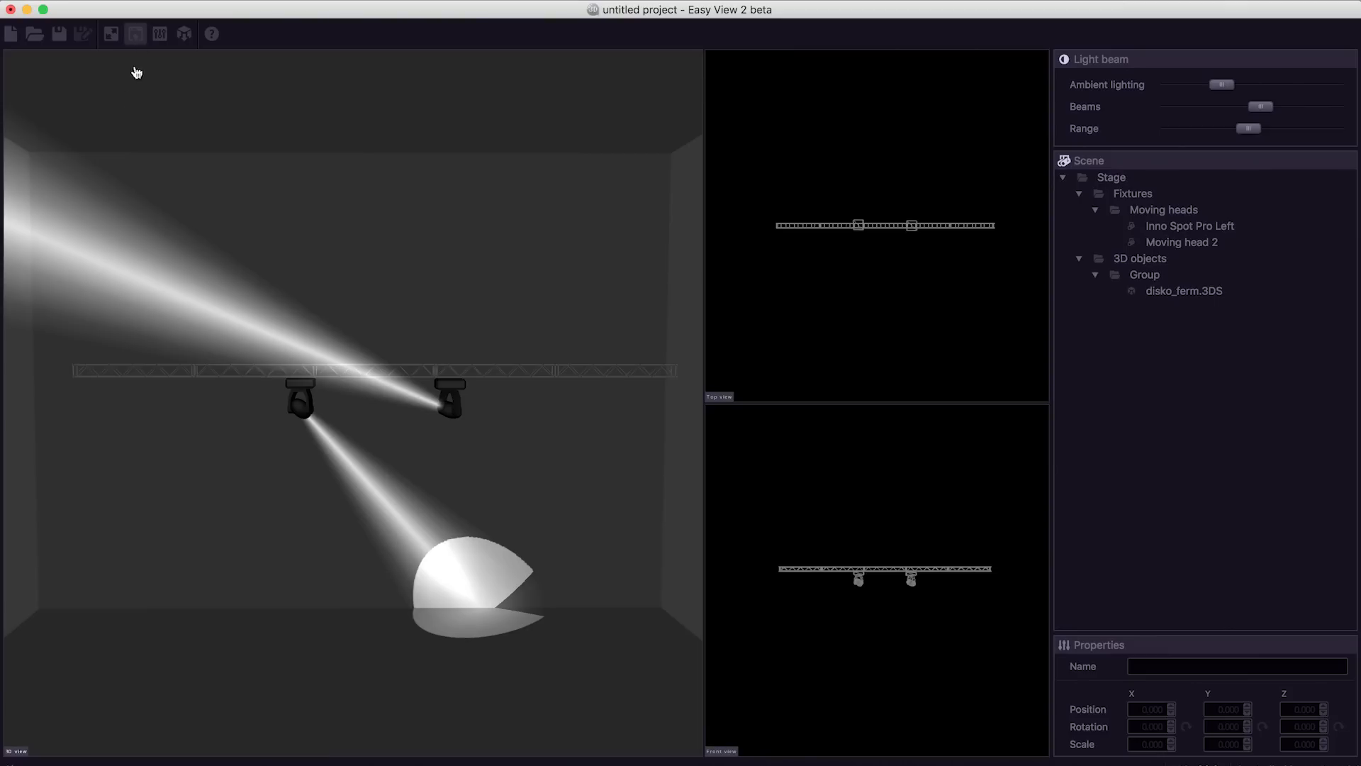
- Place the visualizer window beside the scene editor again and open the Scene builder
{"action": "left_click_drag", "start_coordinate": [94, 14], "coordinate": [751, 16]}
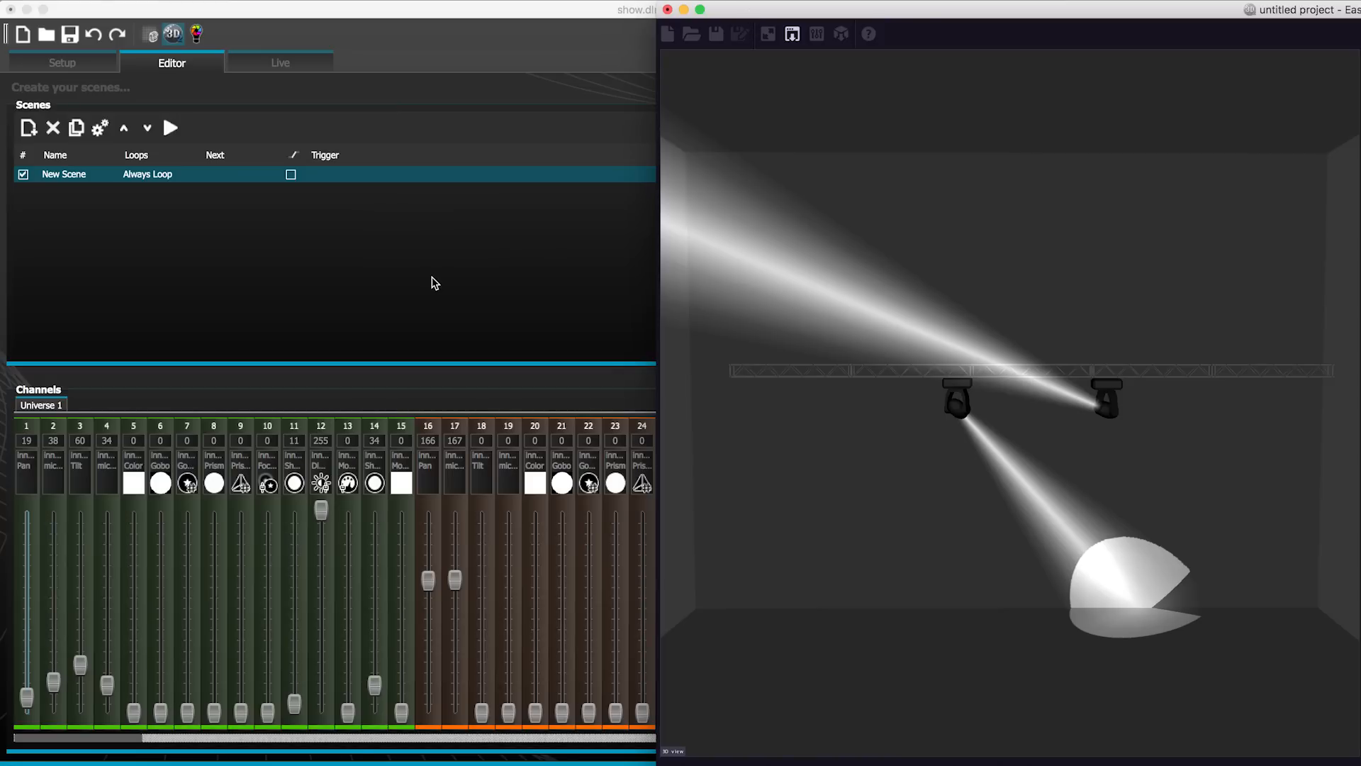
{"action": "left_click", "coordinate": [150, 34]}
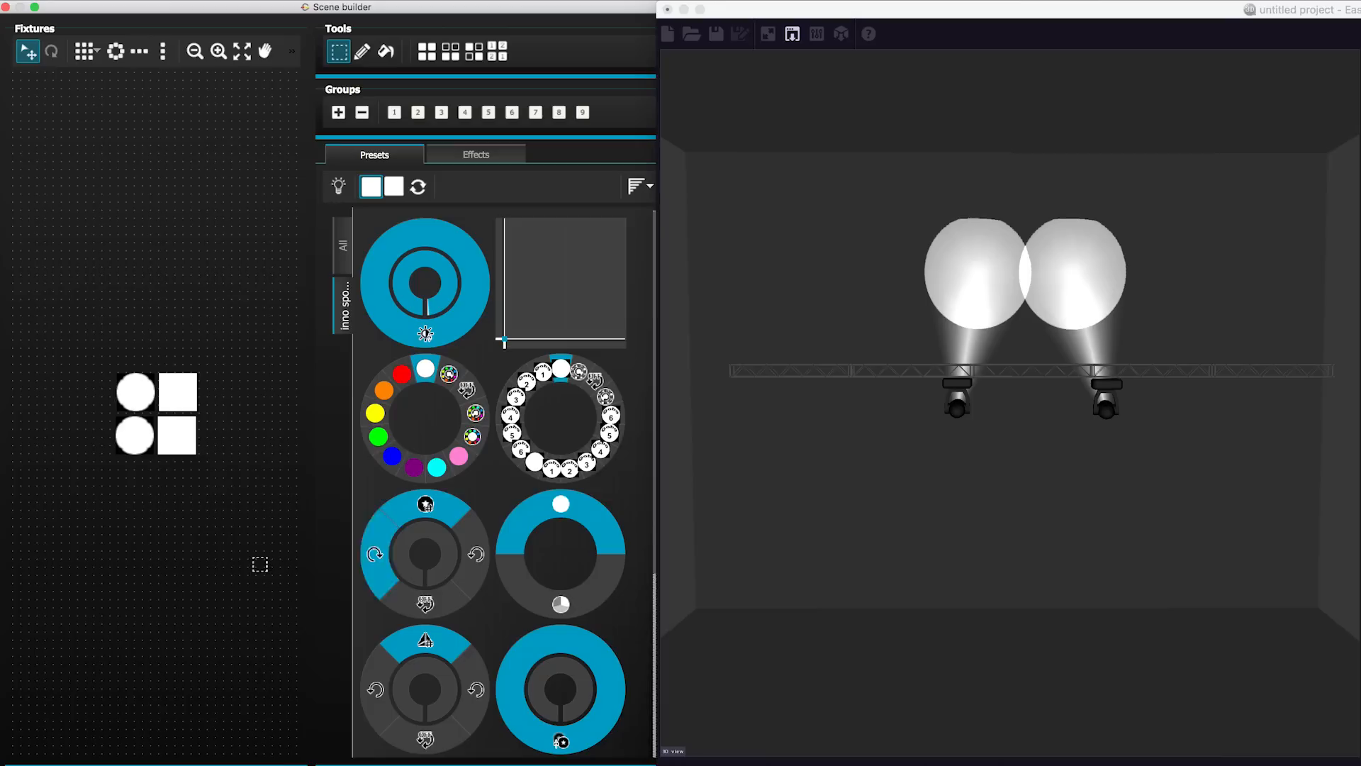
- Select all fixtures in the Scene builder, raise their point slightly in the pan/tilt grid and set their colour to red
{"action": "left_click_drag", "start_coordinate": [79, 537], "coordinate": [235, 309]}
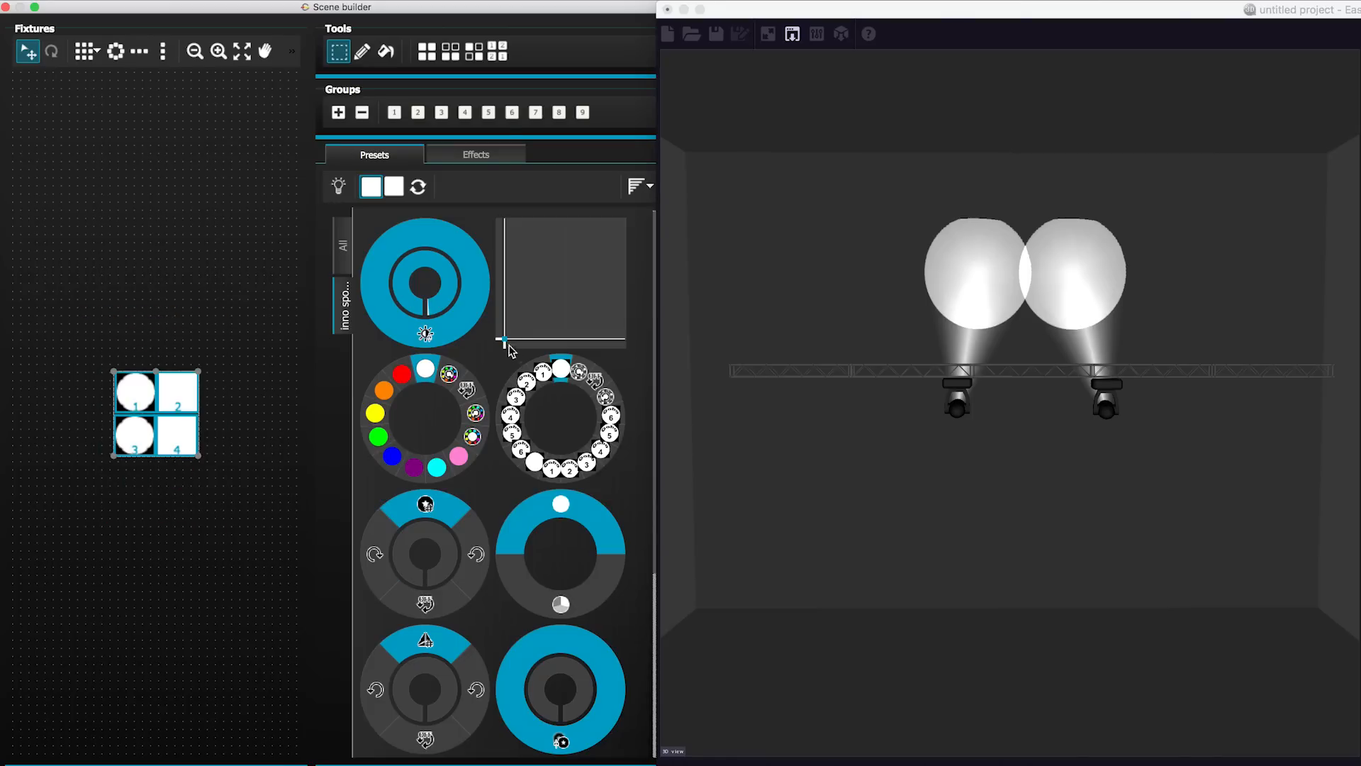
{"action": "left_click_drag", "start_coordinate": [514, 343], "coordinate": [497, 322]}
{"action": "left_click", "coordinate": [401, 374]}
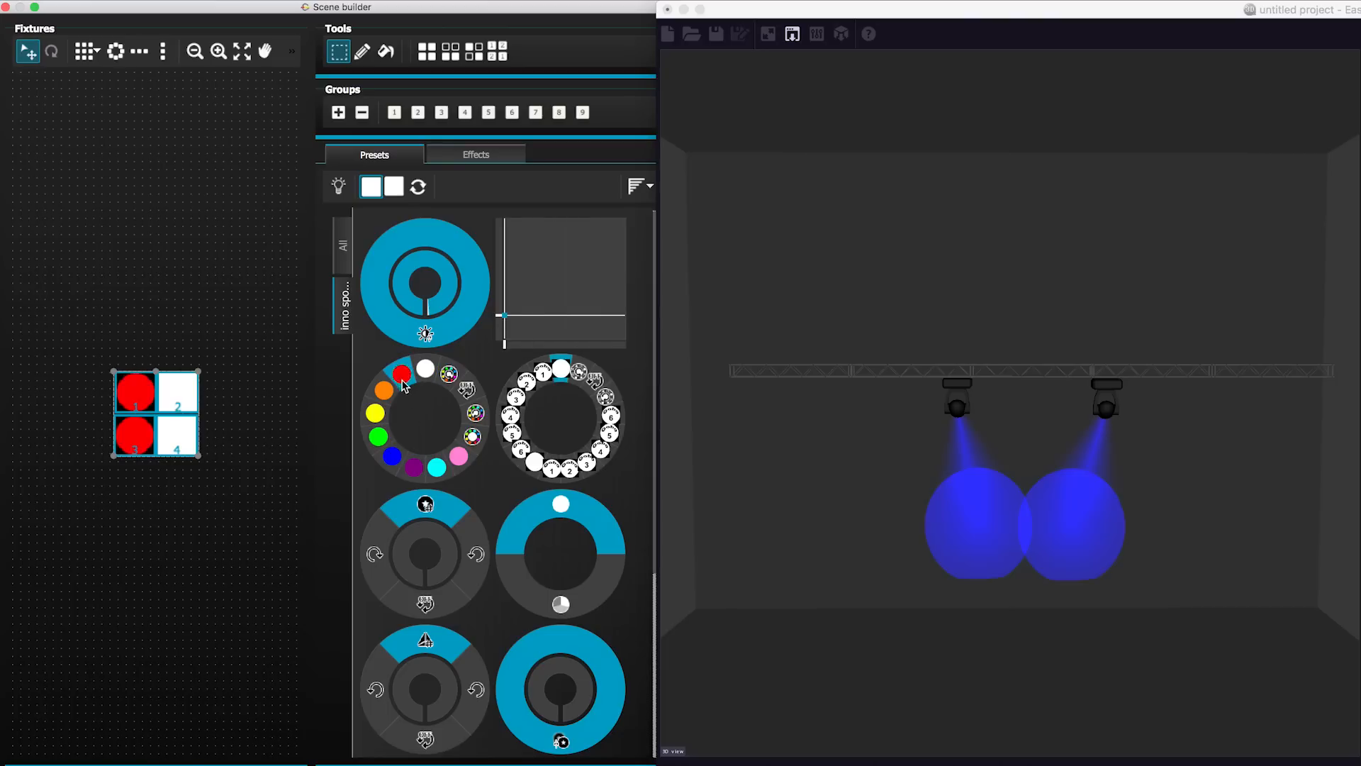
- Apply a gobo preset from the gobo wheel to the selected moving heads
{"action": "left_click", "coordinate": [525, 406]}
{"action": "left_click", "coordinate": [594, 382]}
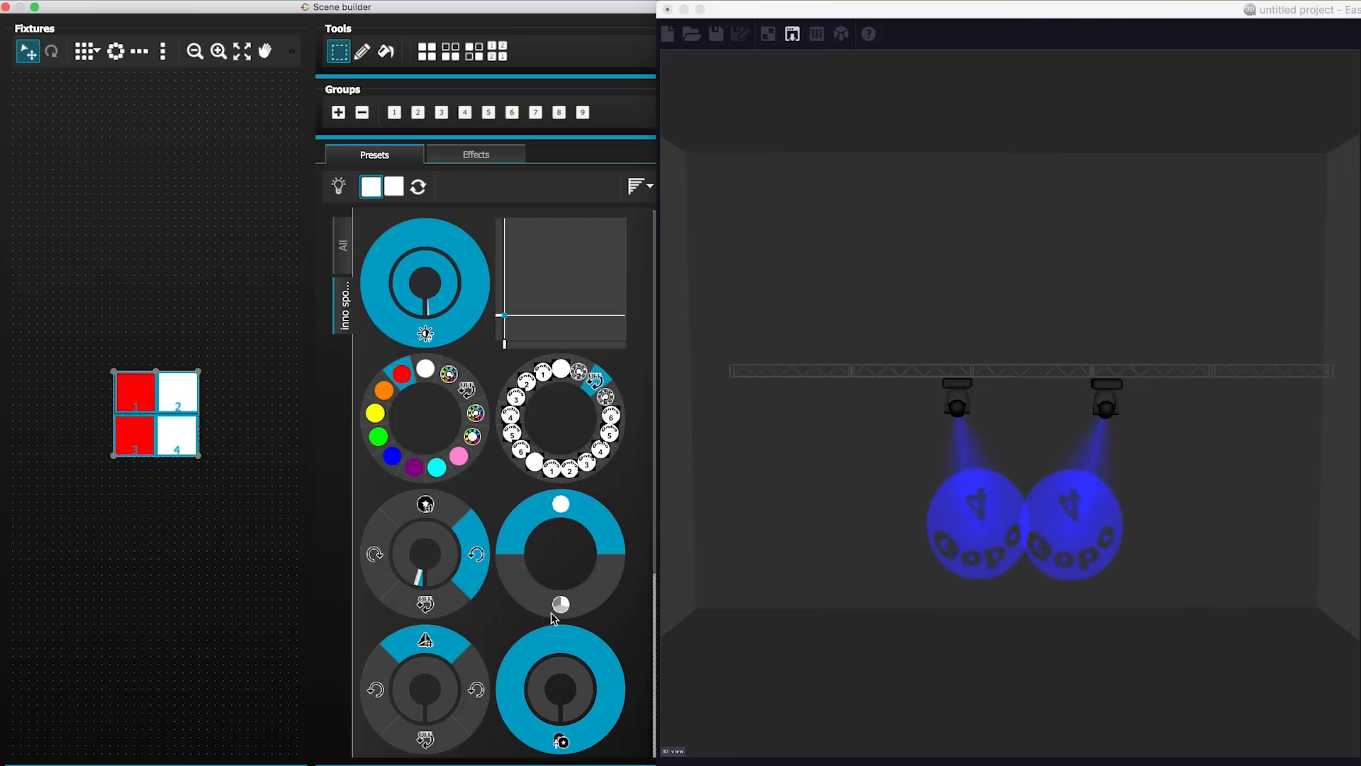
- Add a circle Position effect for all fixtures with phasing value 308, shift the circle upward and return to the presets
{"action": "left_click", "coordinate": [467, 155]}
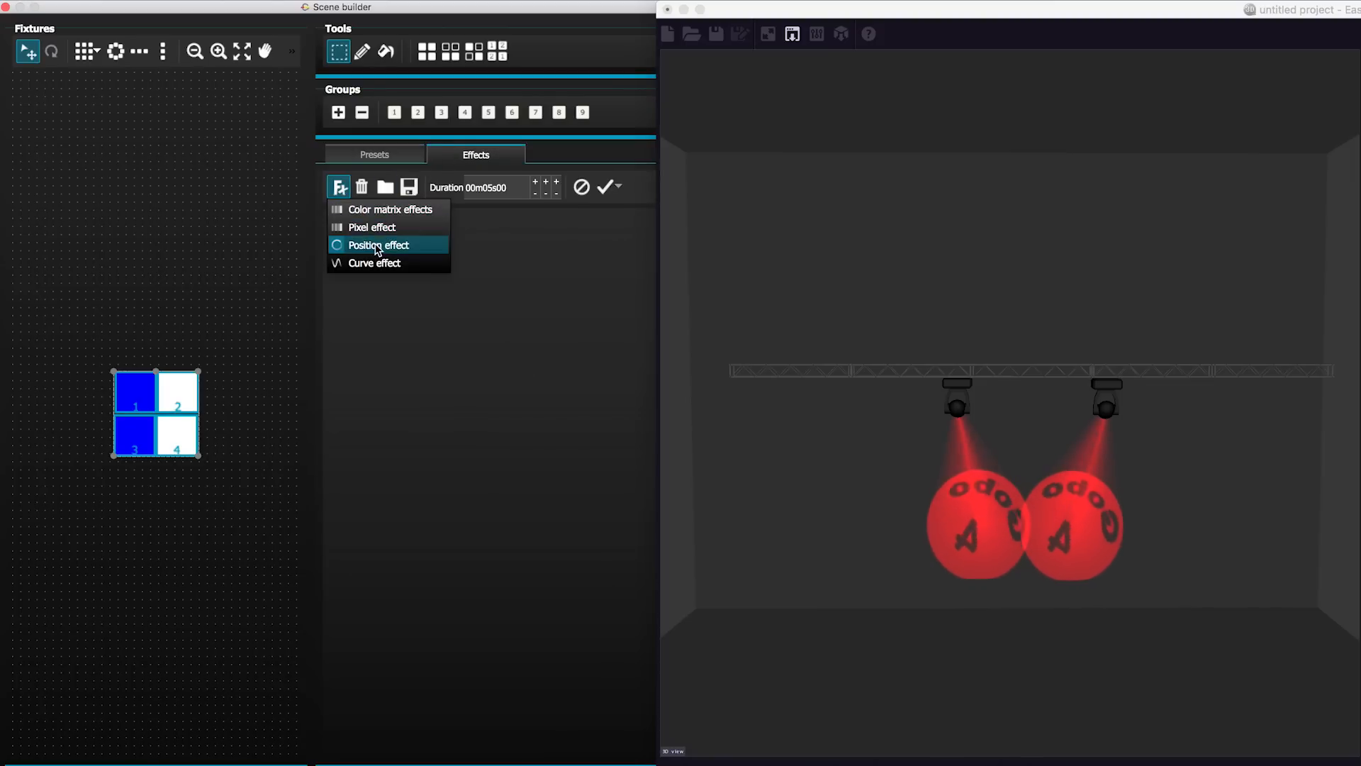
{"action": "left_click", "coordinate": [376, 246]}
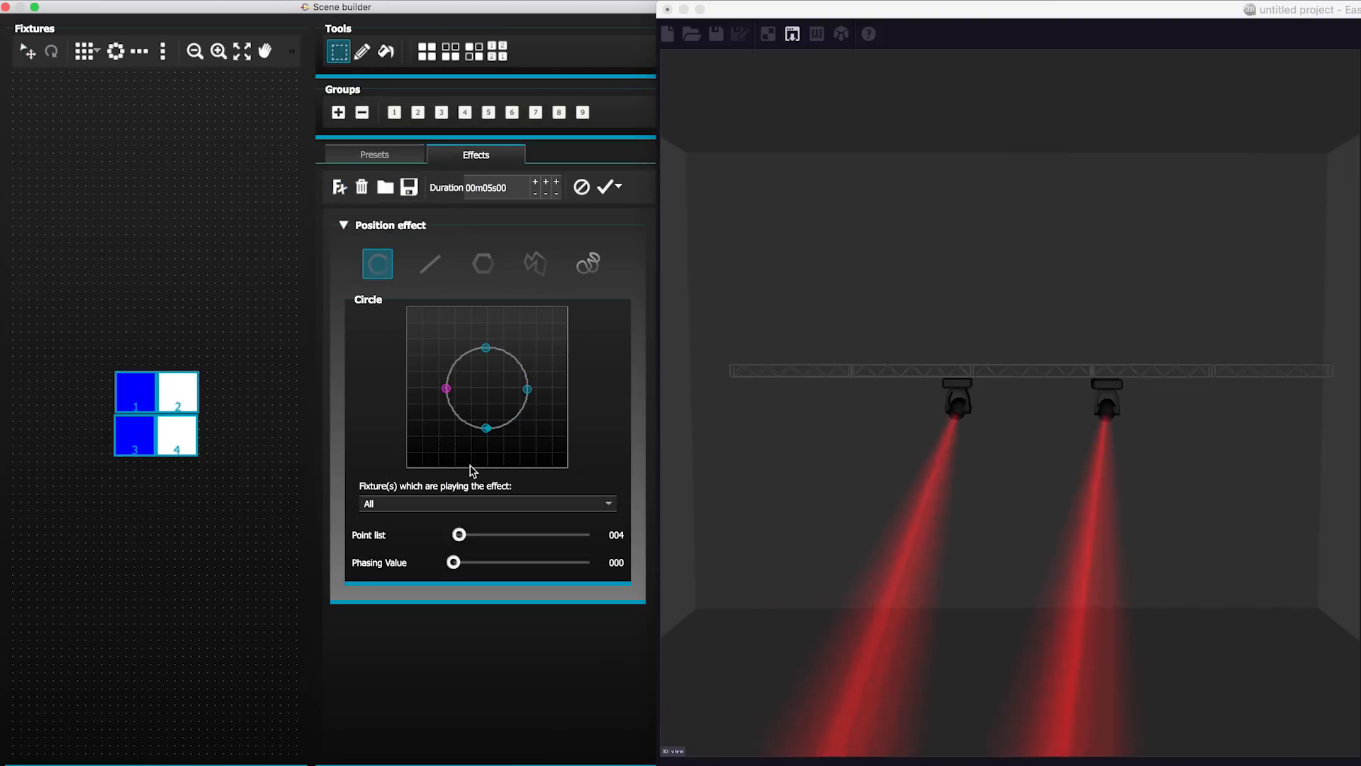
{"action": "left_click_drag", "start_coordinate": [454, 562], "coordinate": [537, 562]}
{"action": "left_click_drag", "start_coordinate": [501, 389], "coordinate": [502, 358]}
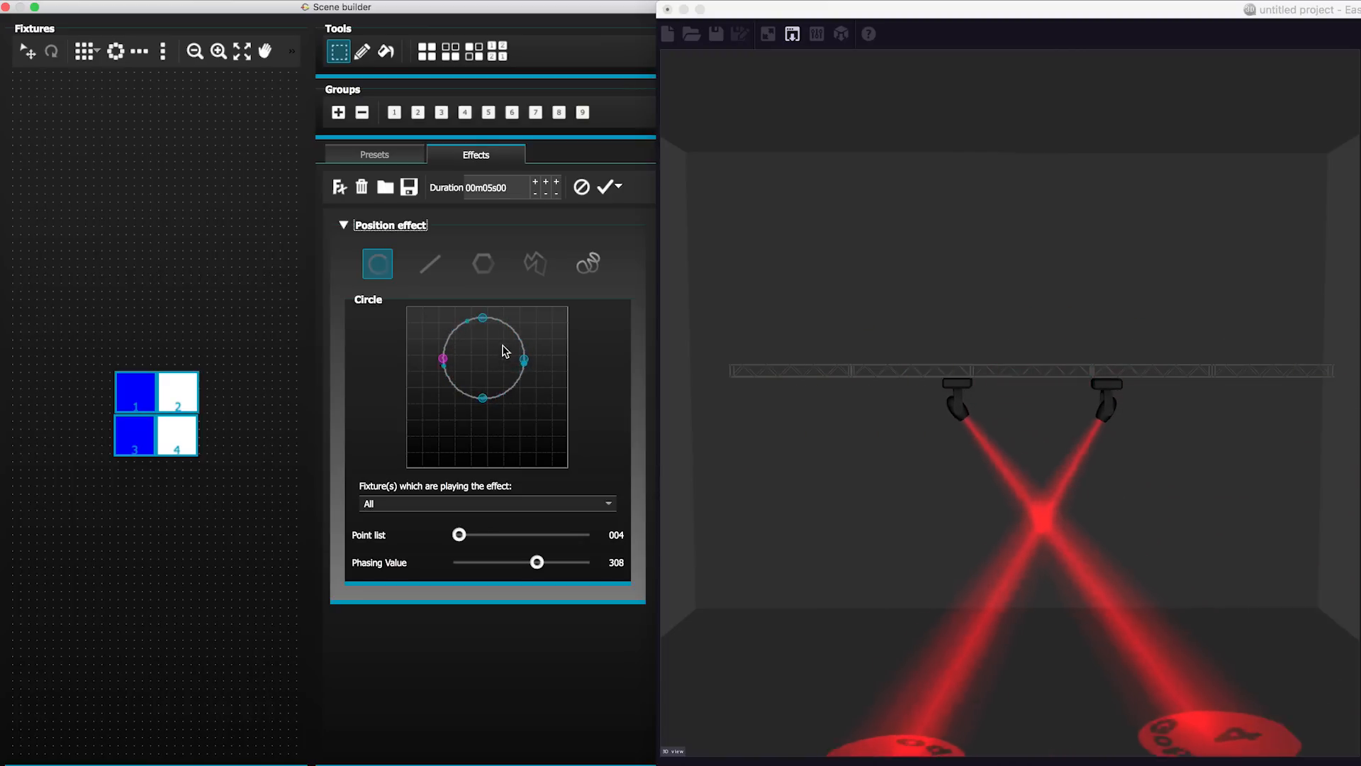
{"action": "left_click", "coordinate": [376, 155]}
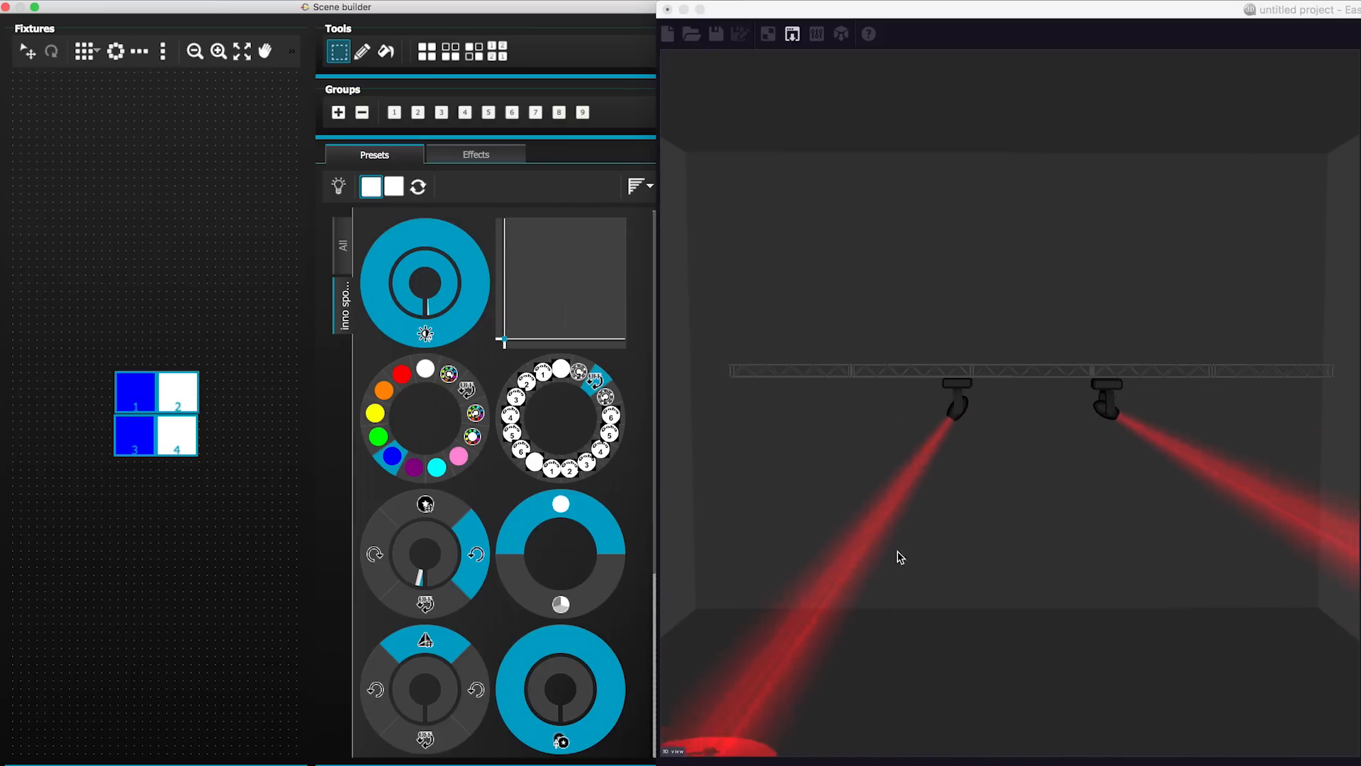